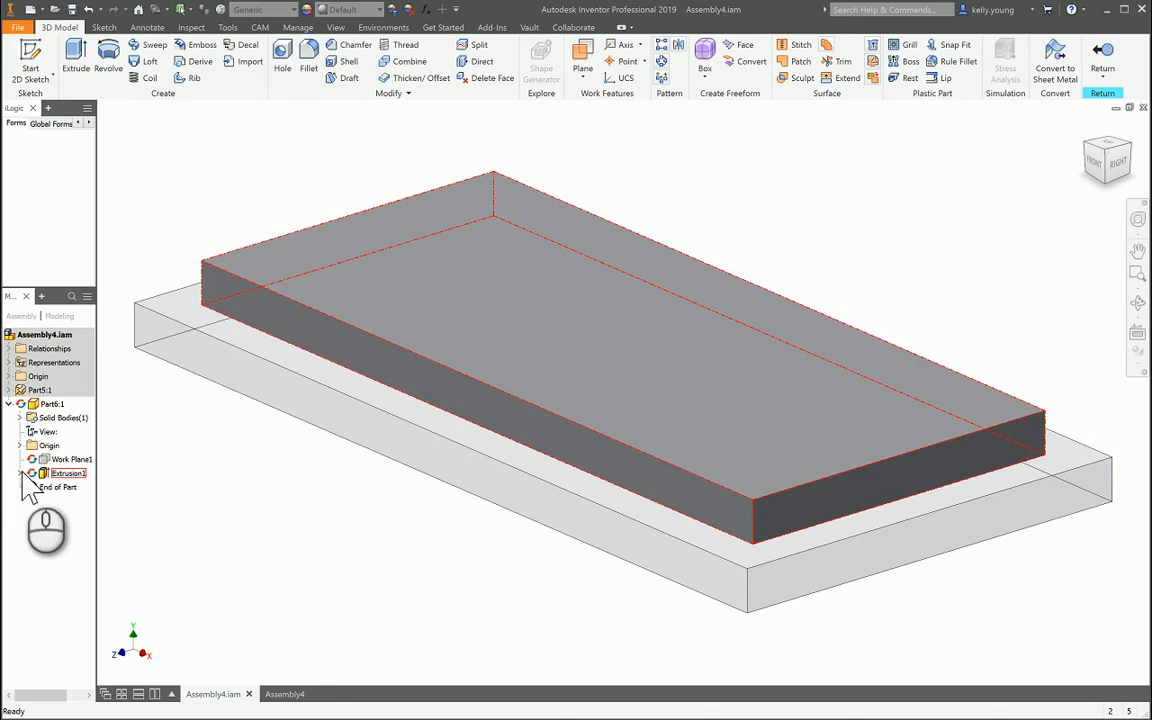
Step: Examine the sketch under Part6's extrusion and highlight its projected reference geometry
left_click(20, 472)
left_click(74, 487)
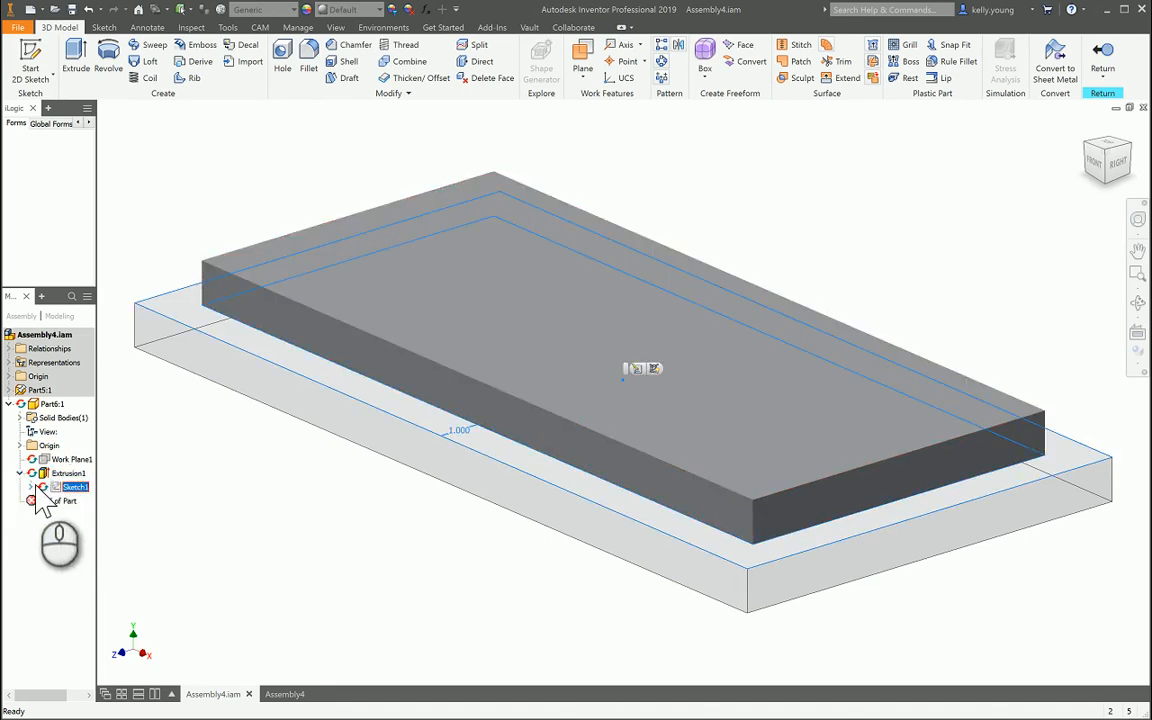
left_click(82, 500)
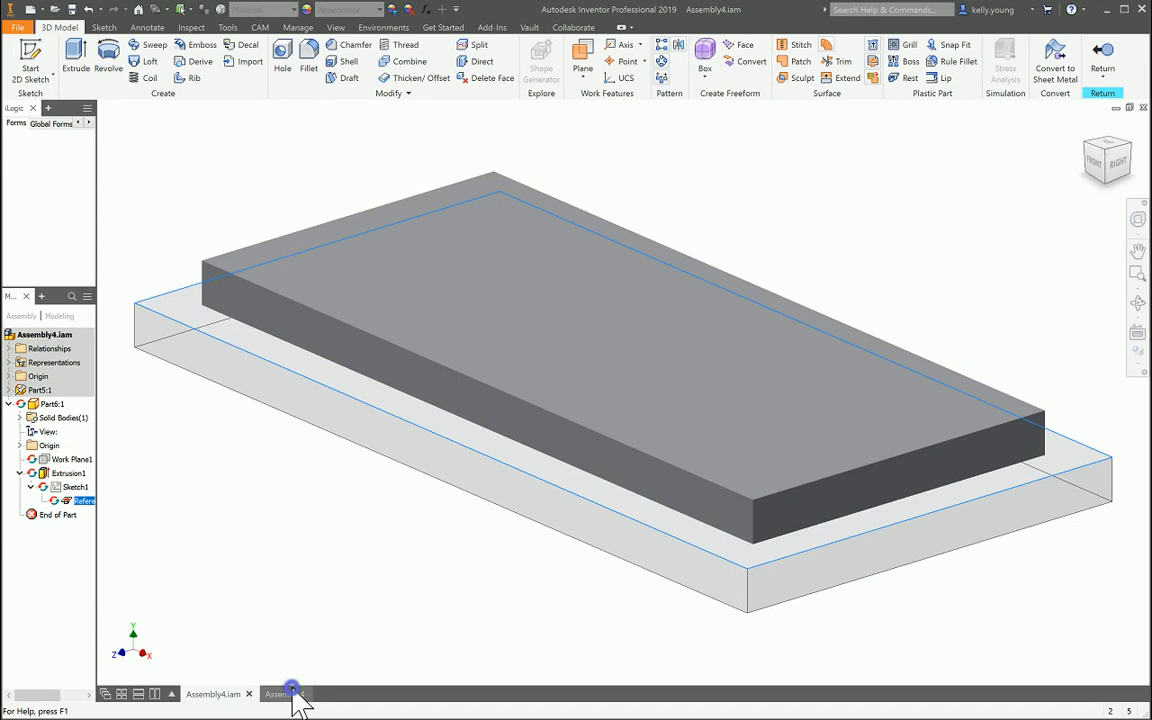
Step: Switch to the top-level Assembly4 window and highlight Part7's work plane
left_click(290, 694)
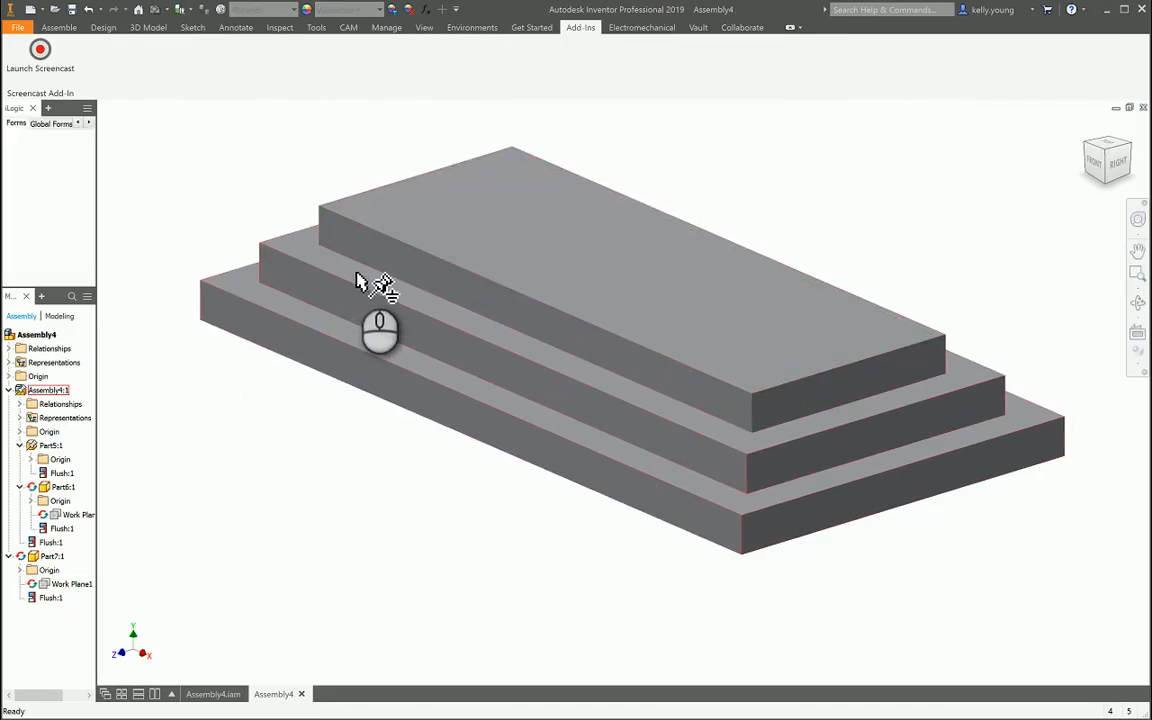
left_click(80, 585)
left_click(318, 490)
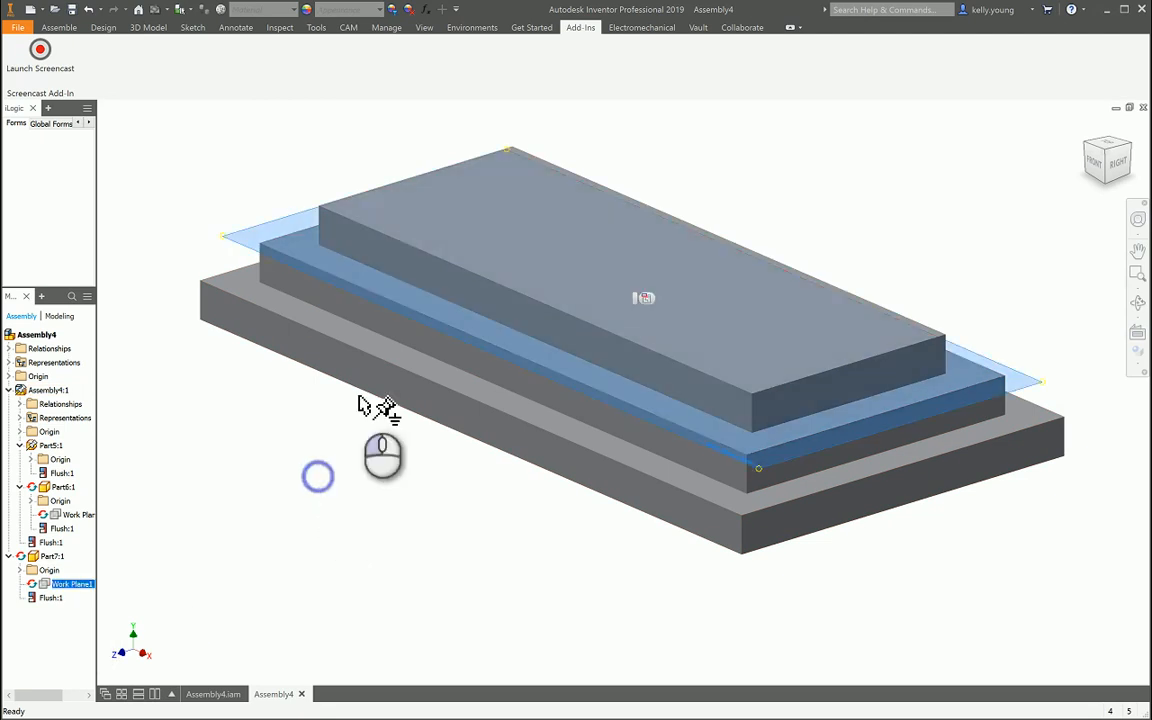
left_click(314, 555)
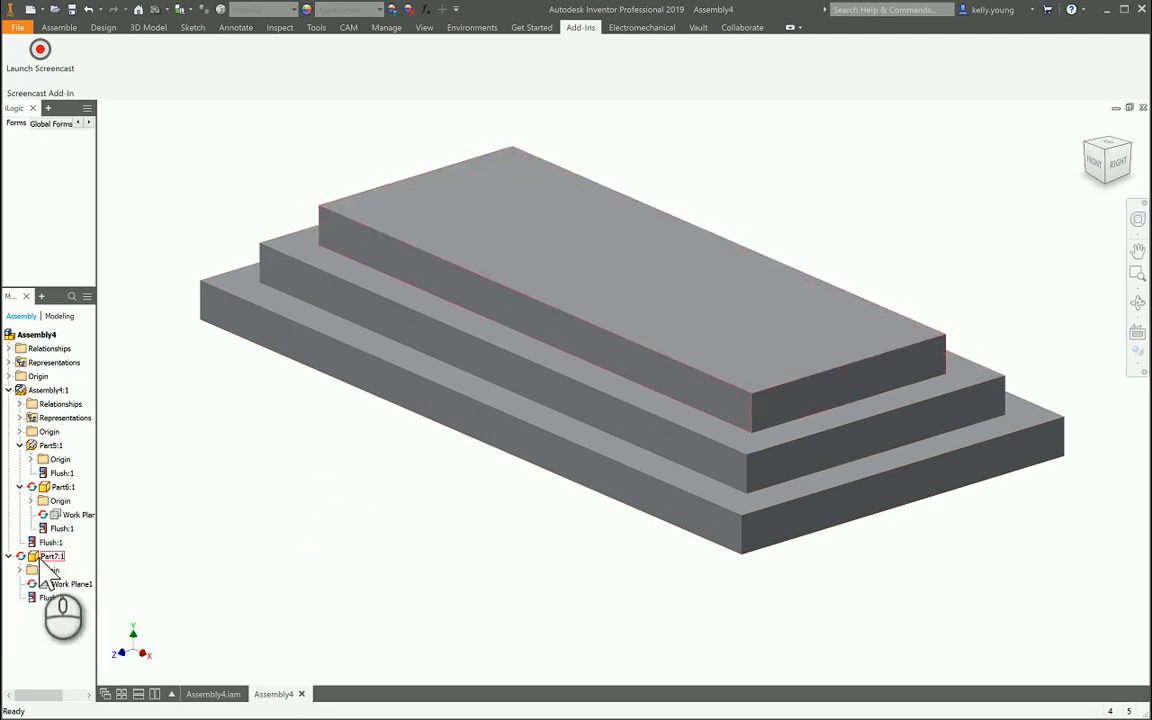
Step: Edit Part7 in place, turn off adaptivity on the projected reference in its extrusion's sketch, and break that reference's link
double_click(46, 557)
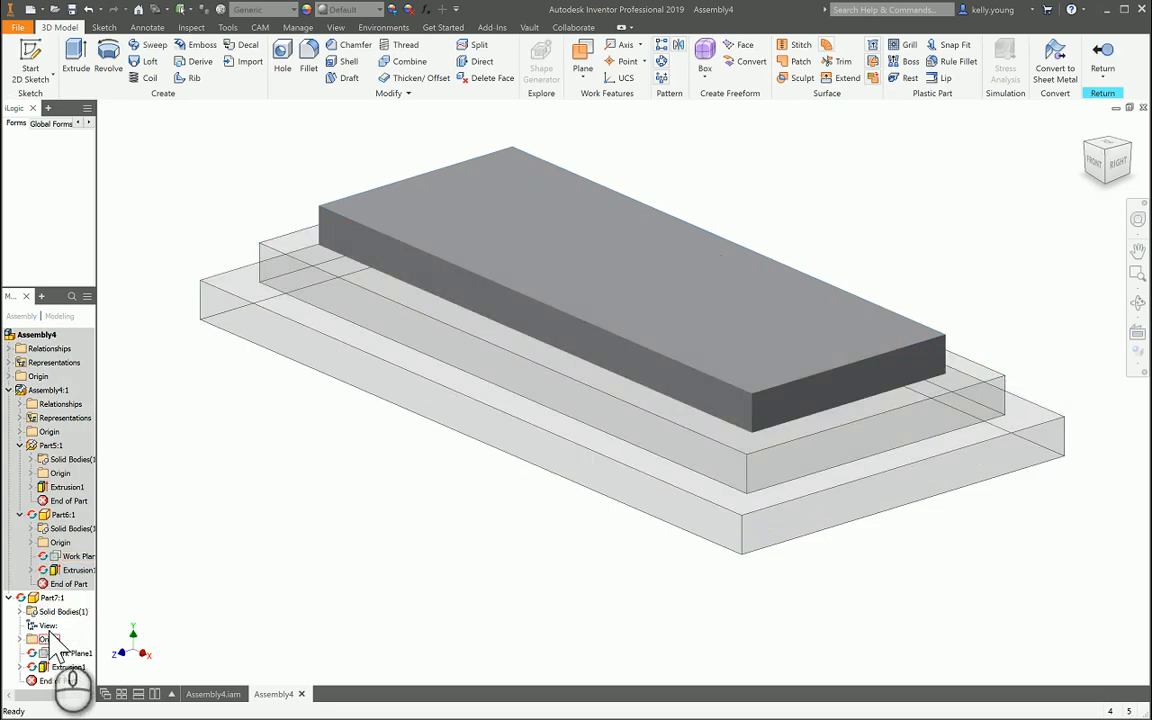
left_click(17, 667)
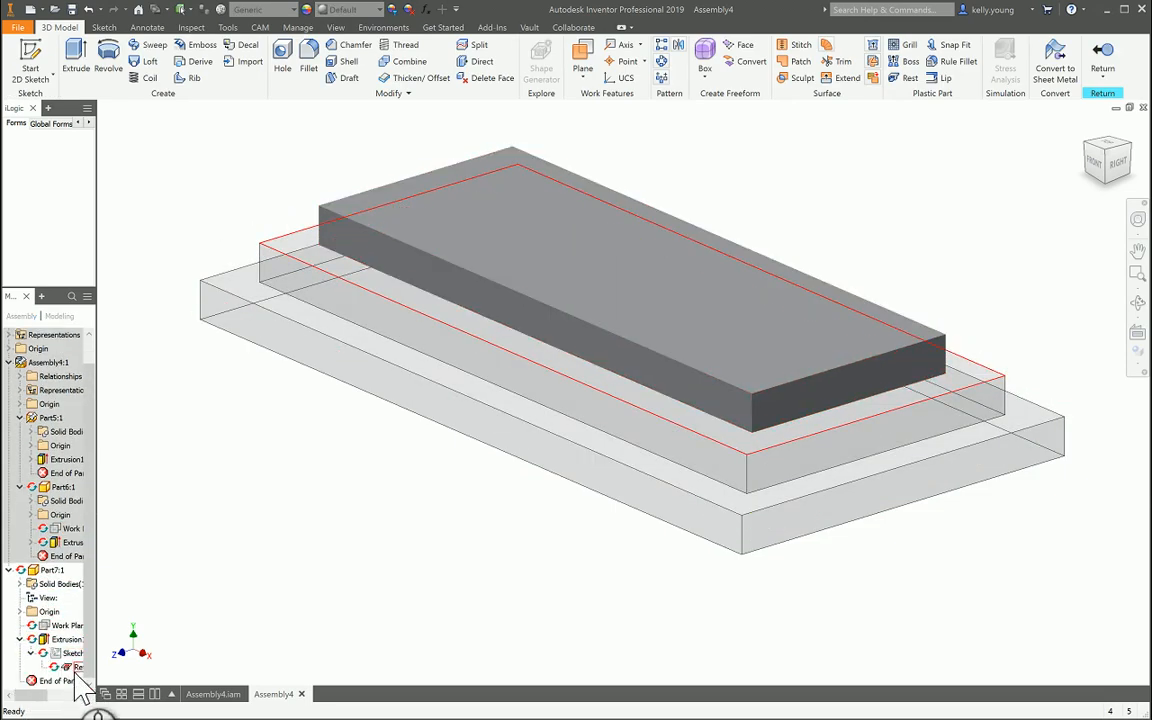
right_click(80, 668)
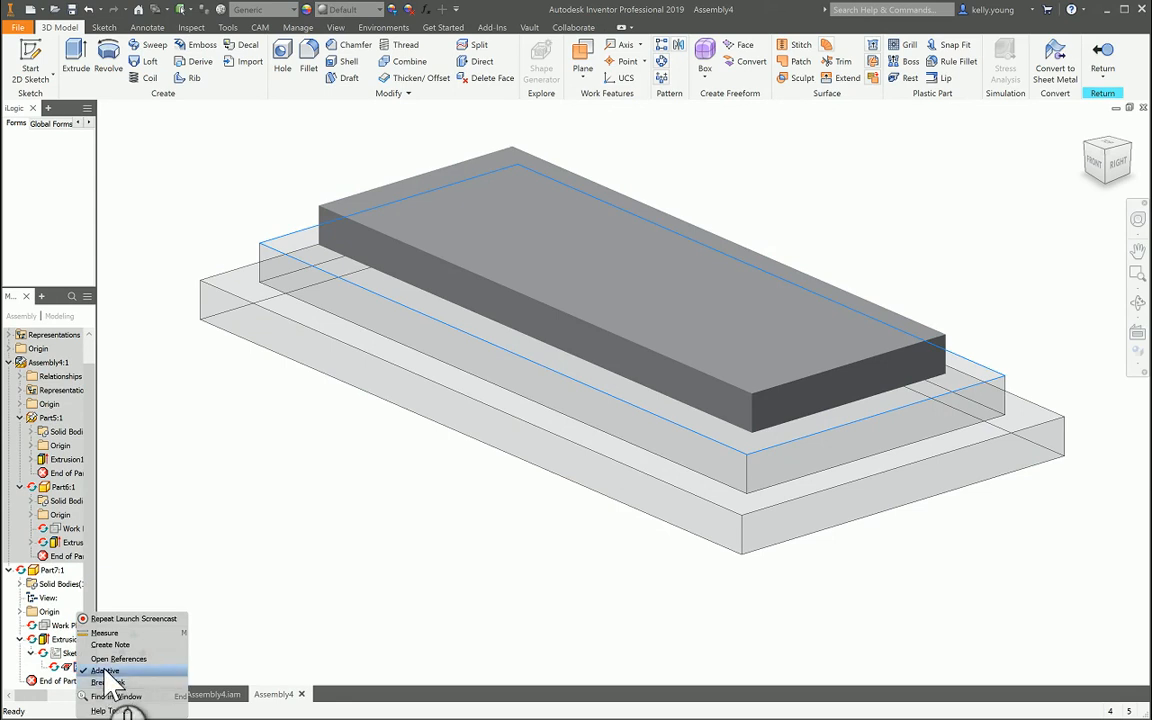
left_click(106, 669)
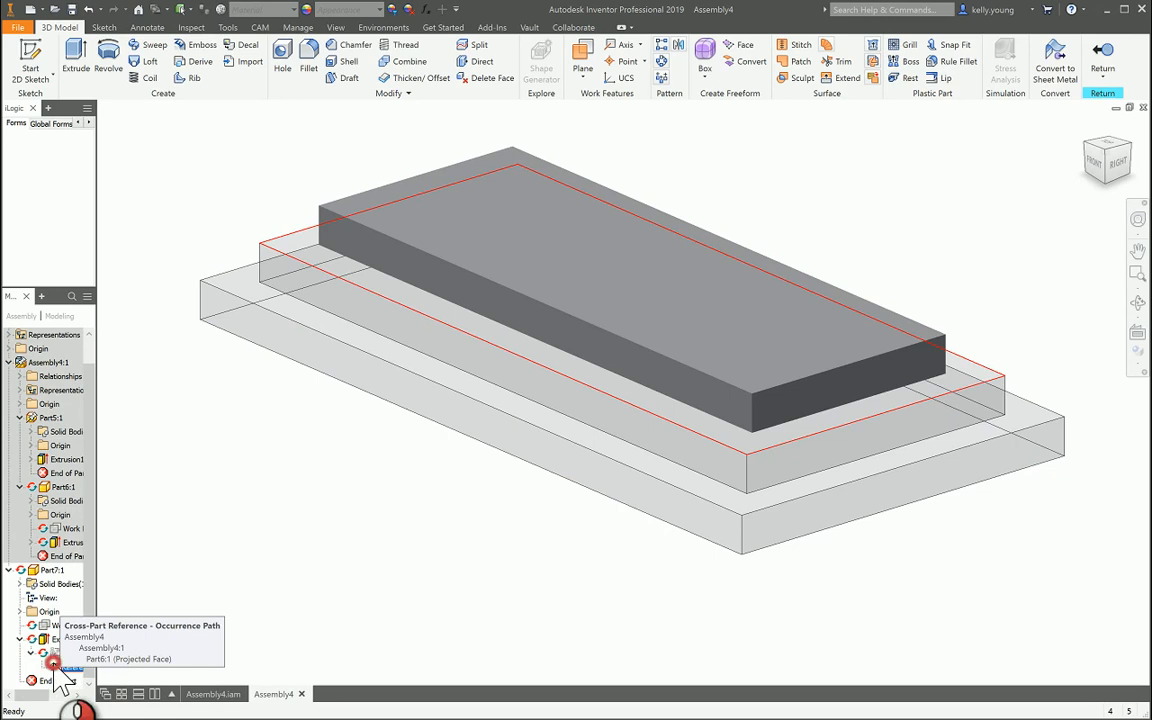
right_click(55, 668)
left_click(84, 682)
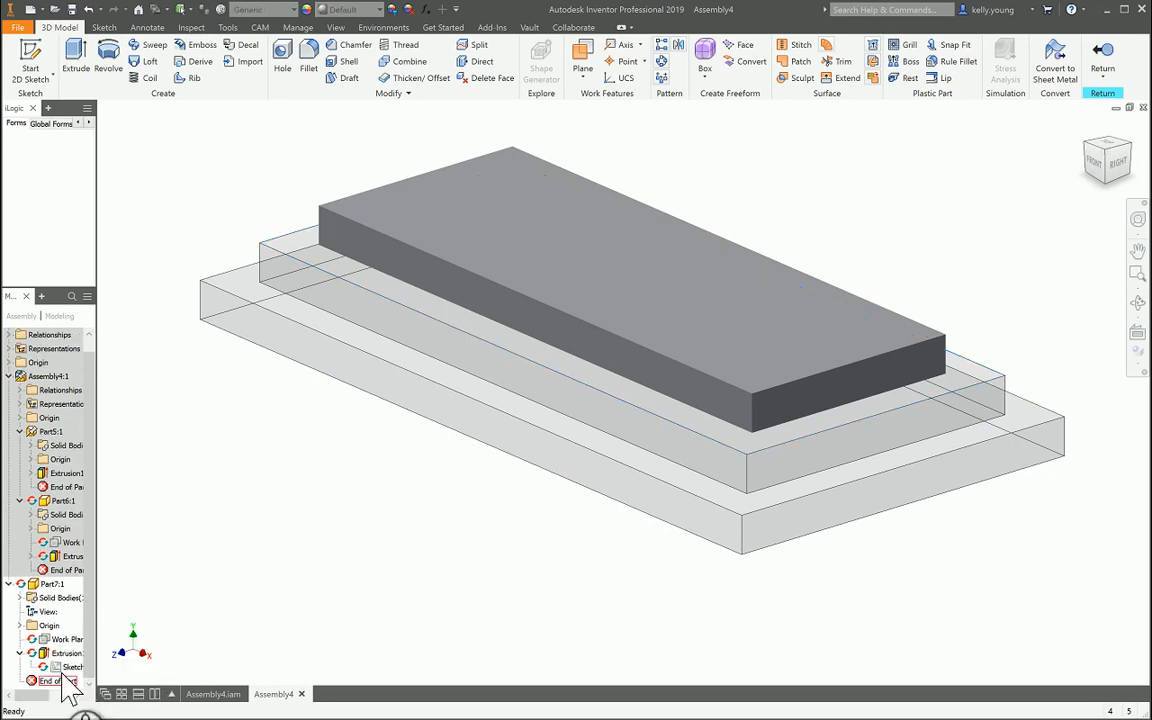
Step: Open Part7's Sketch1 for editing, test moving the rectangle geometry, and undo the move
double_click(72, 667)
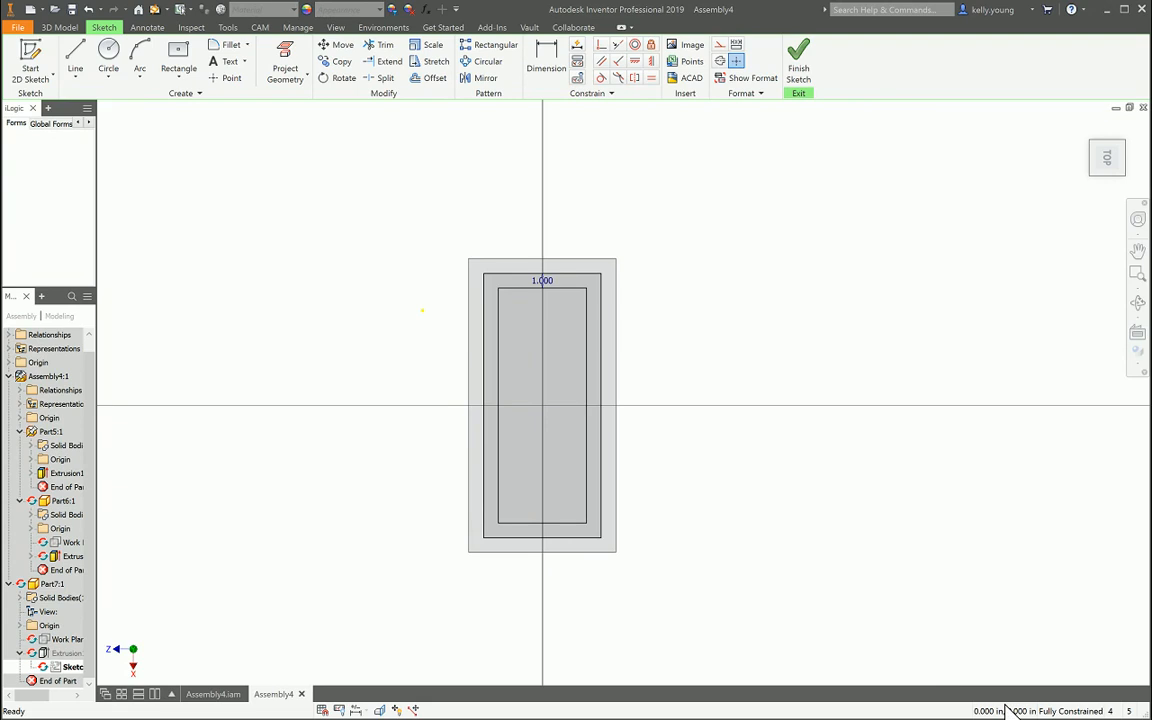
mouse_move(765, 522)
middle_mouse_down("shift")
mouse_move(771, 501)
mouse_move(707, 470)
mouse_move(735, 489)
mouse_move(543, 432)
mouse_move(551, 442)
mouse_move(699, 429)
mouse_move(617, 391)
mouse_move(647, 440)
mouse_move(610, 518)
middle_mouse_up("shift")
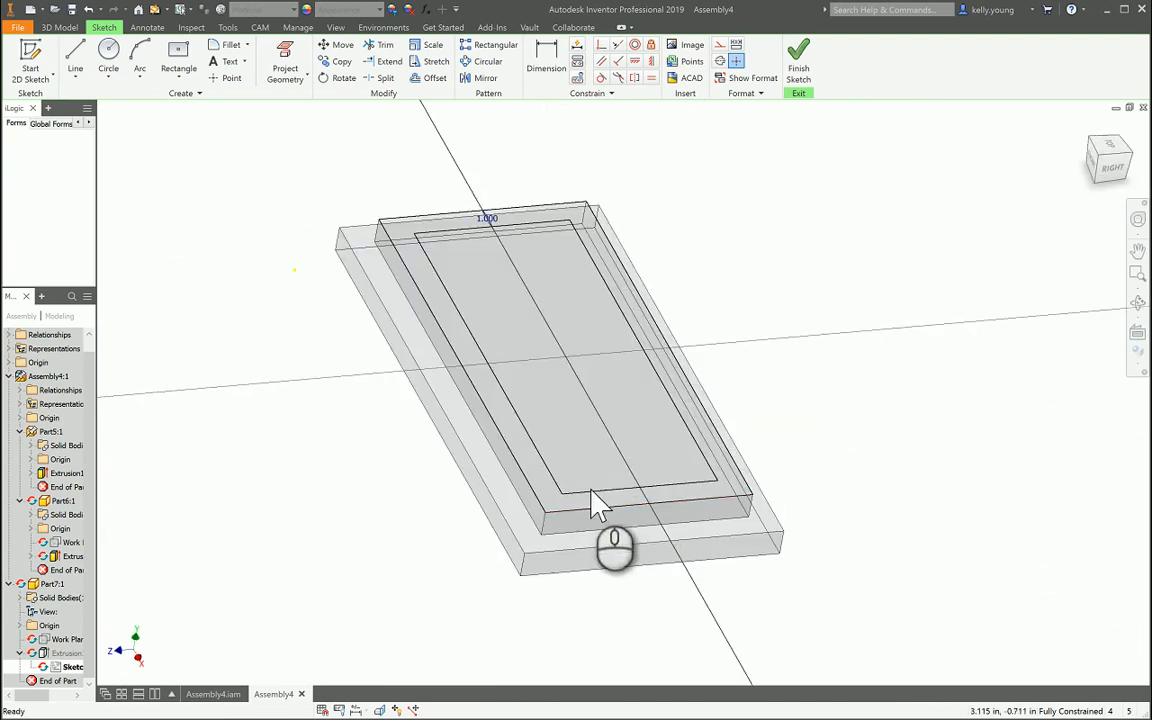
left_click(591, 485)
mouse_move(598, 492)
left_mouse_down()
mouse_move(602, 452)
mouse_move(578, 415)
mouse_move(585, 400)
left_mouse_up()
key("ctrl+z")
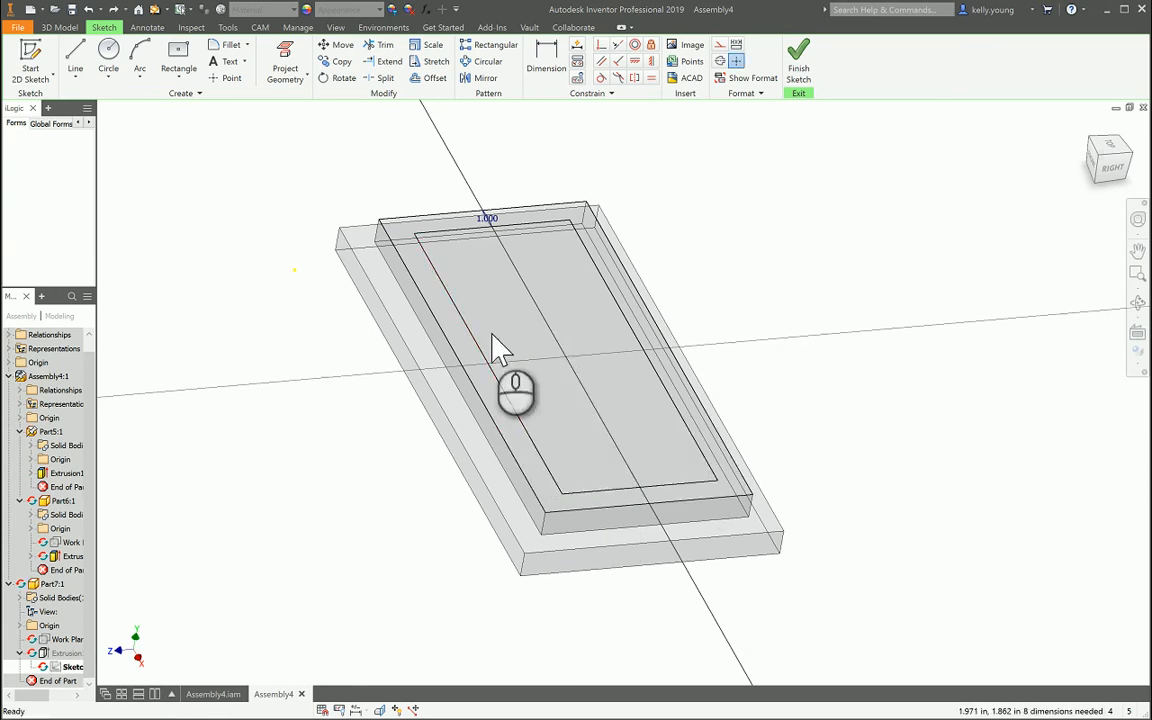
Step: Dimension the long and short sides of the sketch's outer rectangle, accepting the proposed sizes
key("d")
left_click(426, 314)
left_click(317, 334)
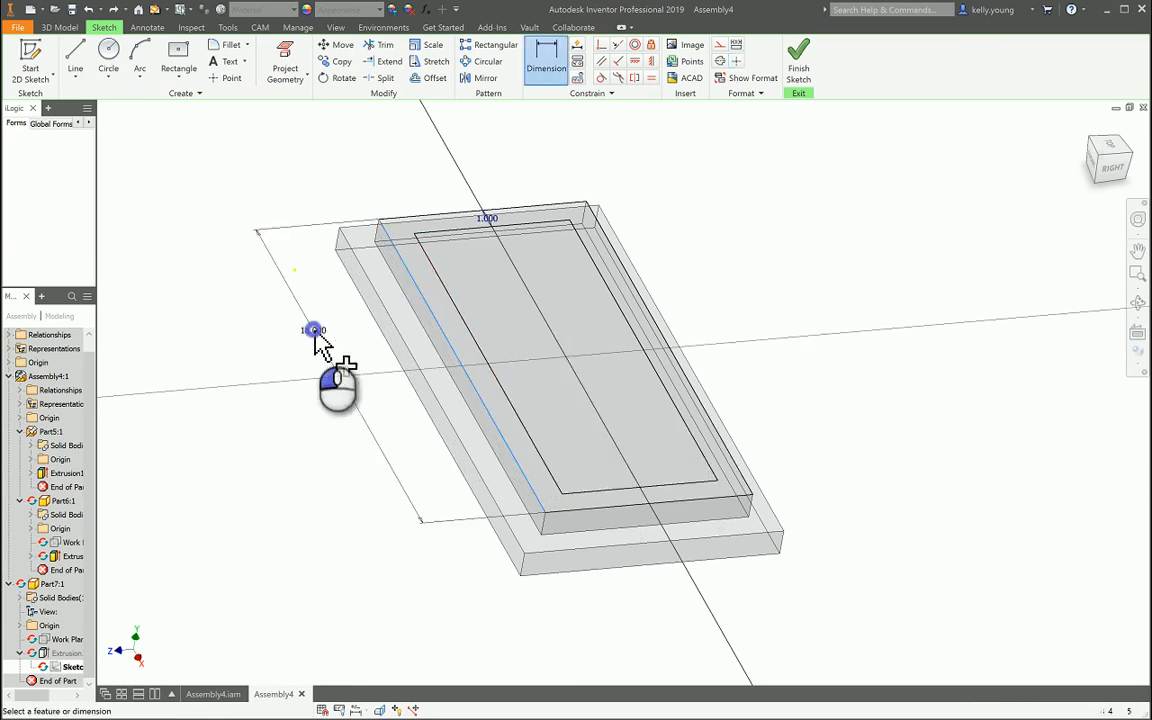
key("Return")
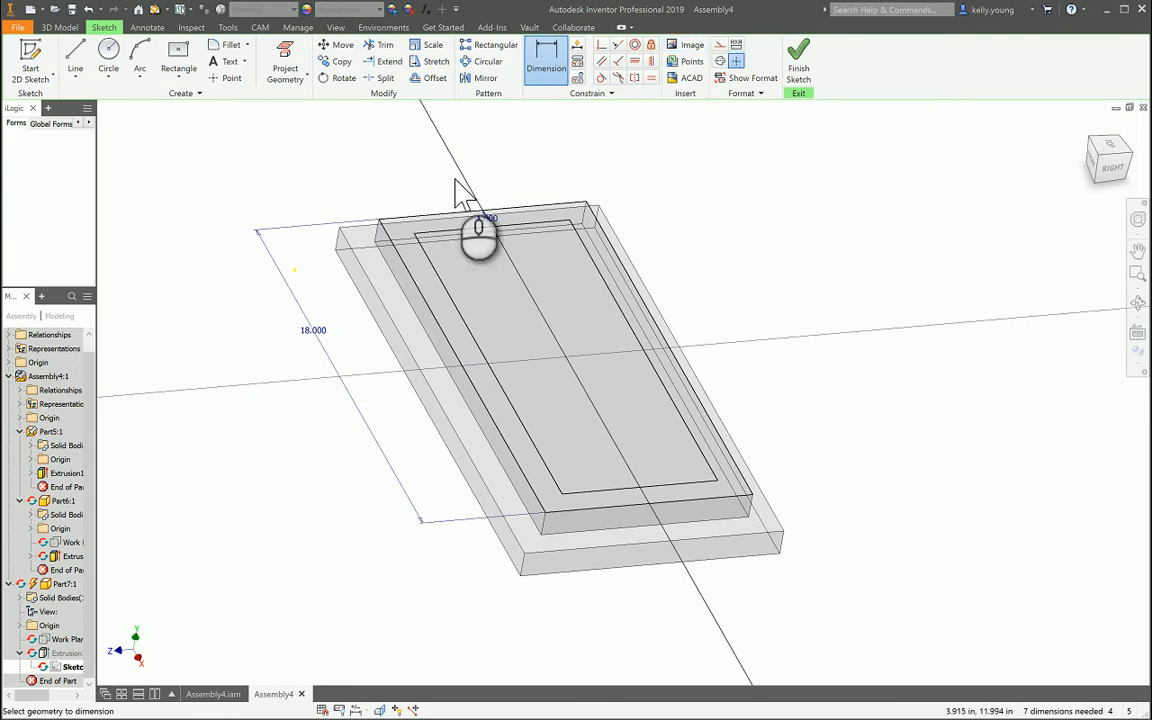
left_click(424, 228)
left_click(419, 197)
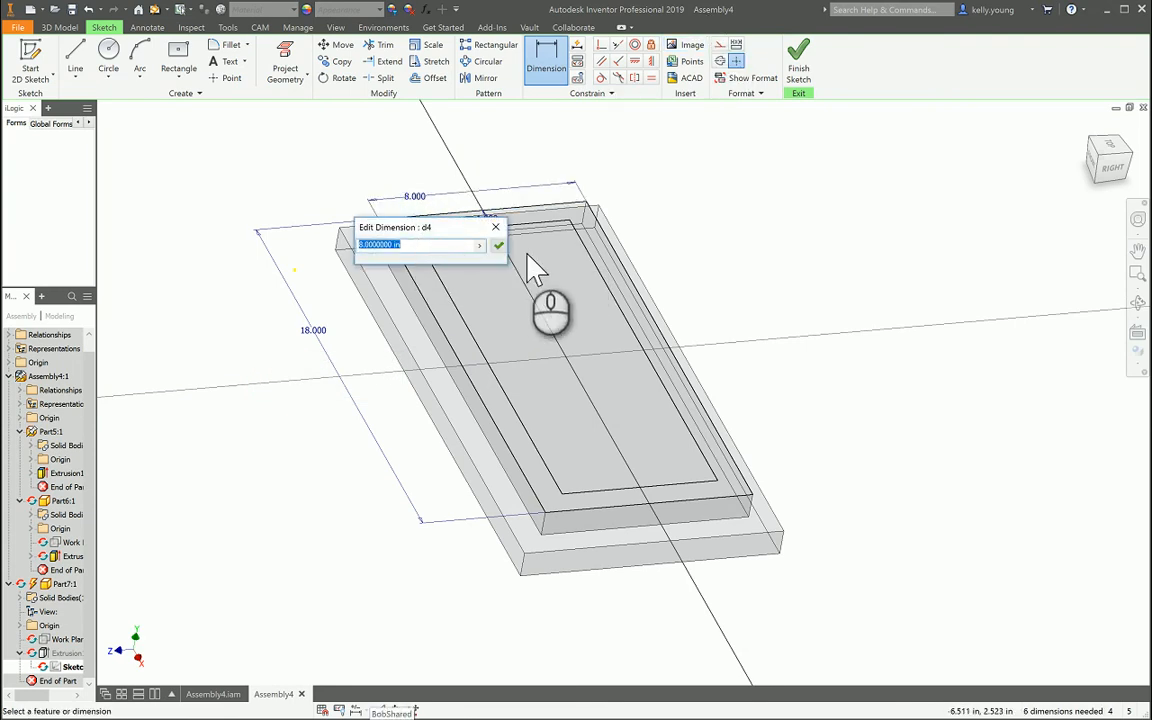
key("Return")
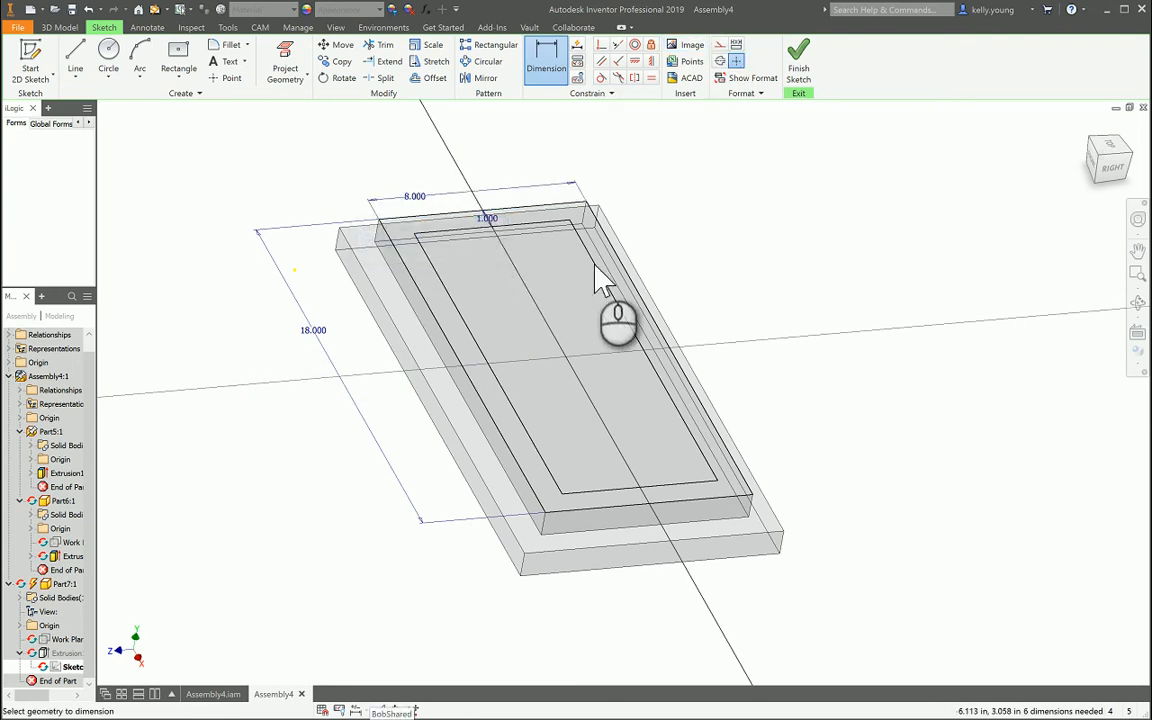
Step: Add a driven dimension between the long edges of the inner and outer rectangles and finish the sketch
left_click(442, 283)
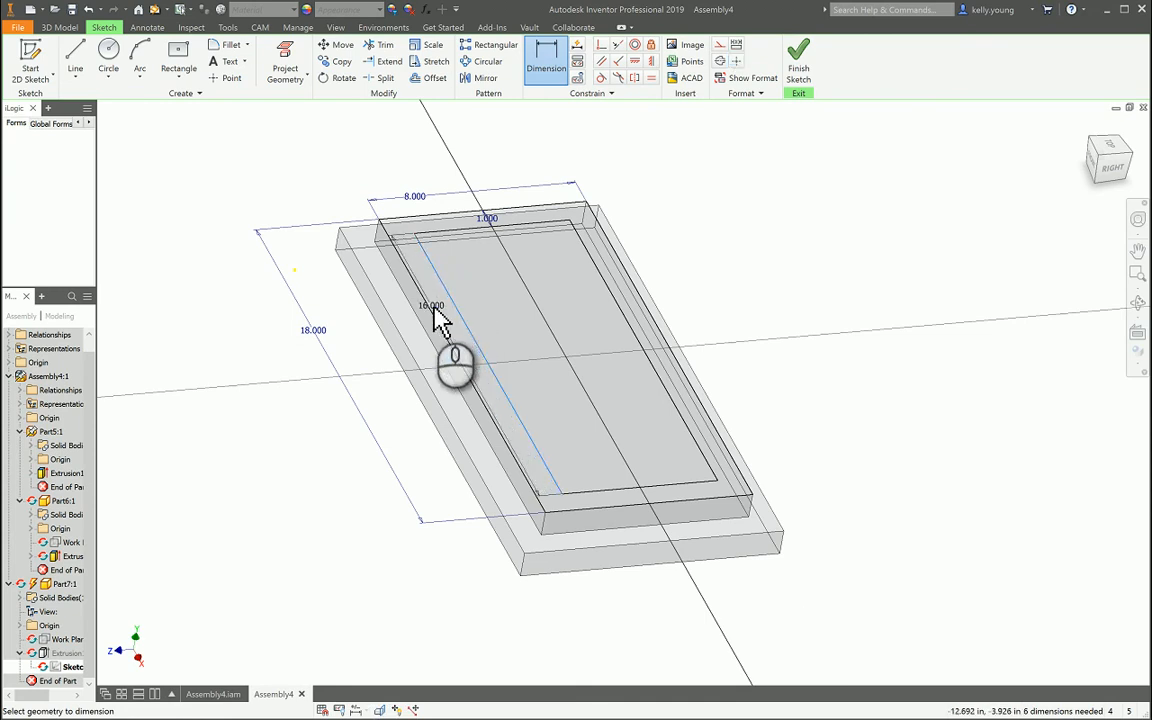
left_click(437, 322)
left_click(437, 302)
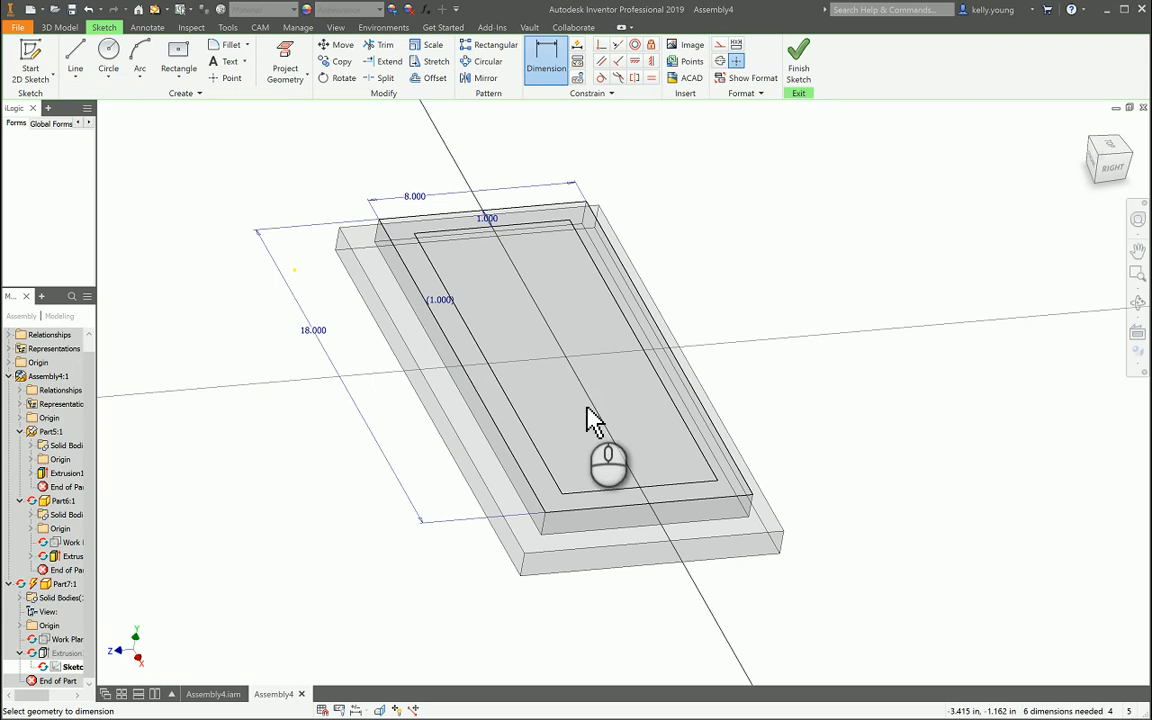
left_click(1000, 432)
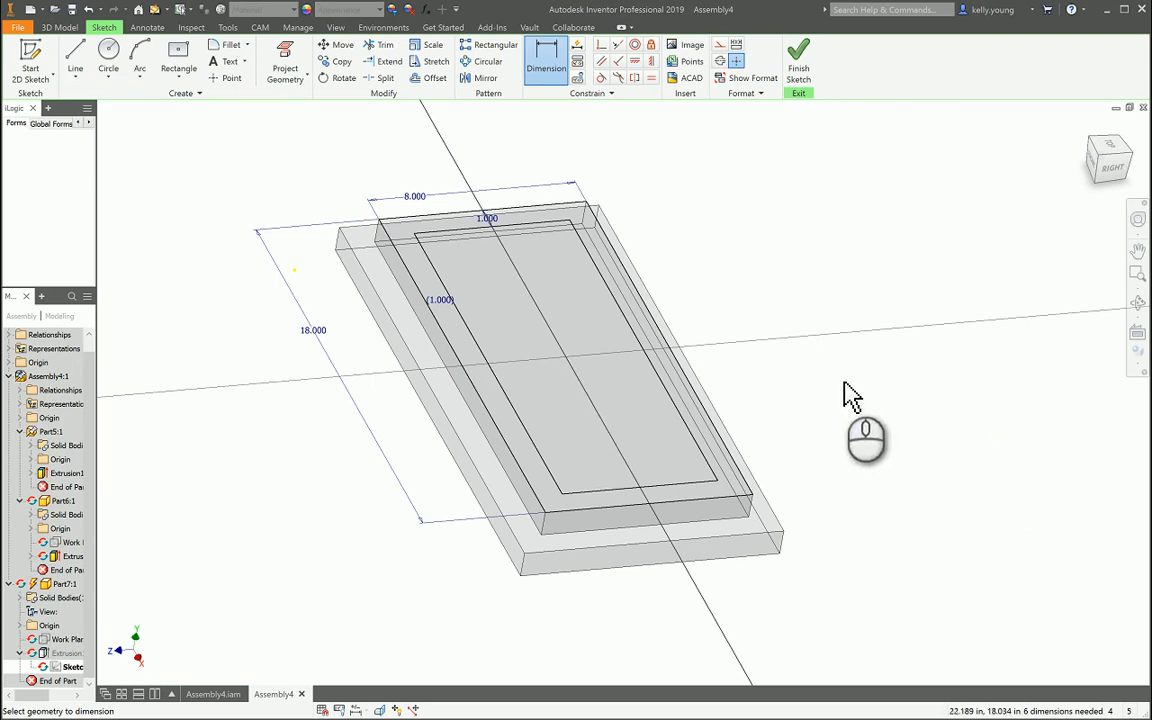
left_click(803, 70)
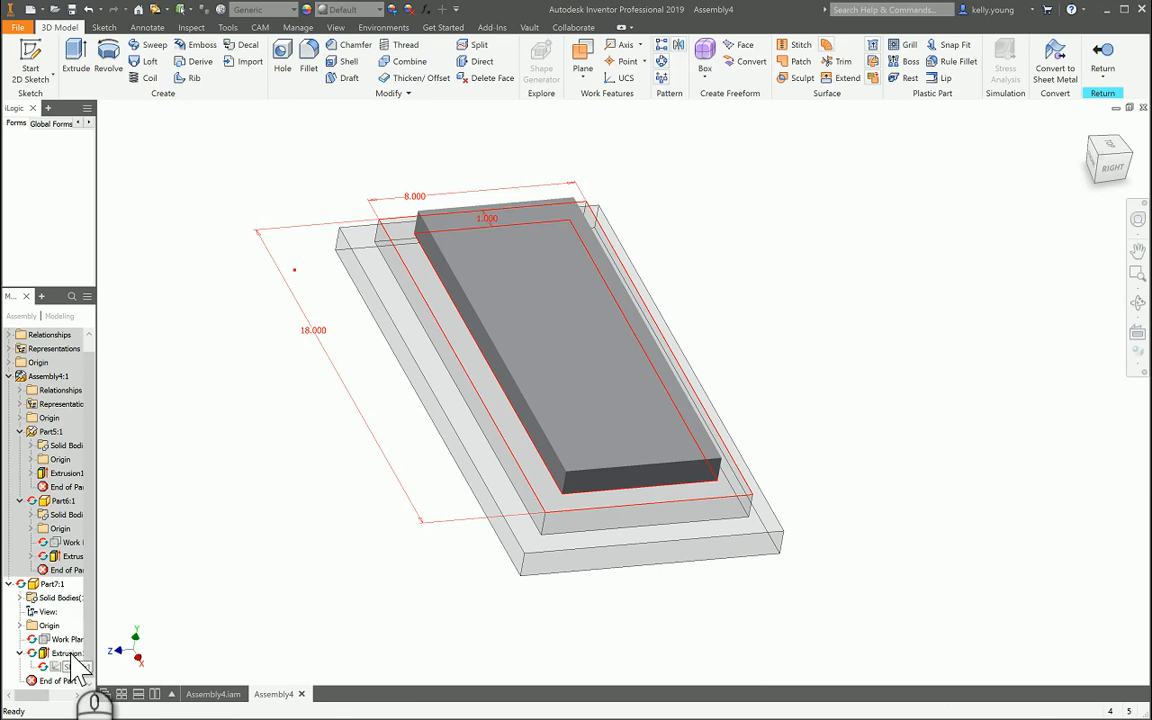
Step: Turn off adaptivity for Part7's Extrusion1 and return to the assembly
right_click(78, 670)
left_click(95, 636)
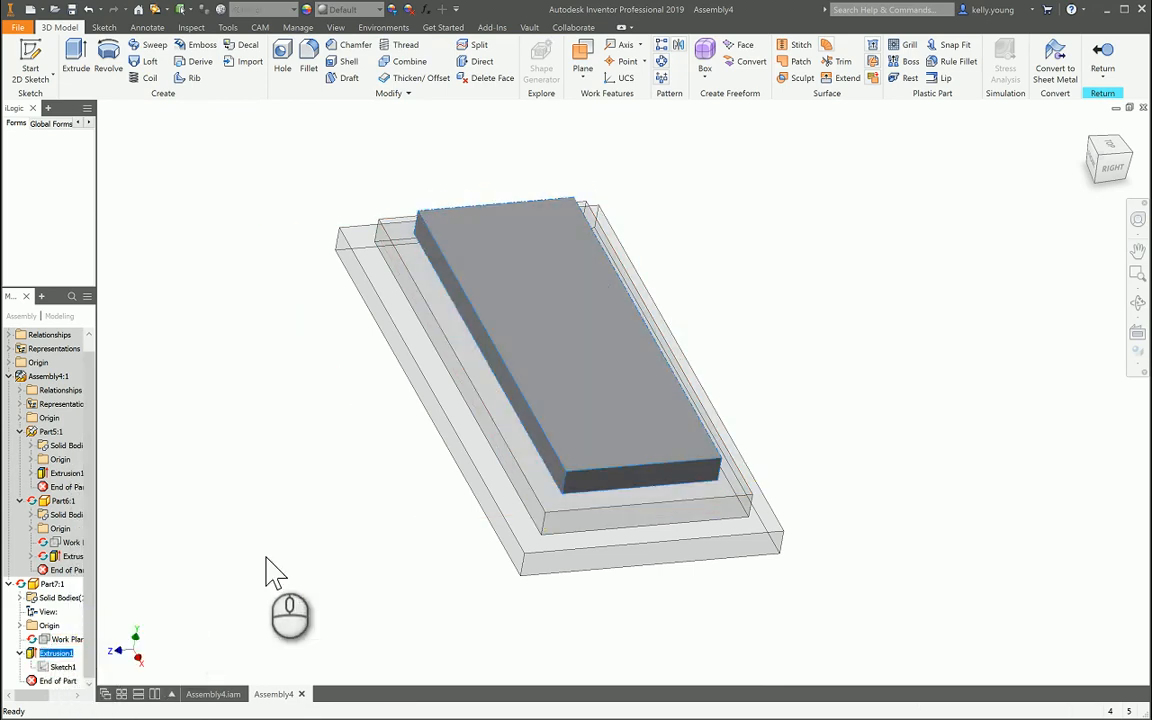
left_click(1127, 68)
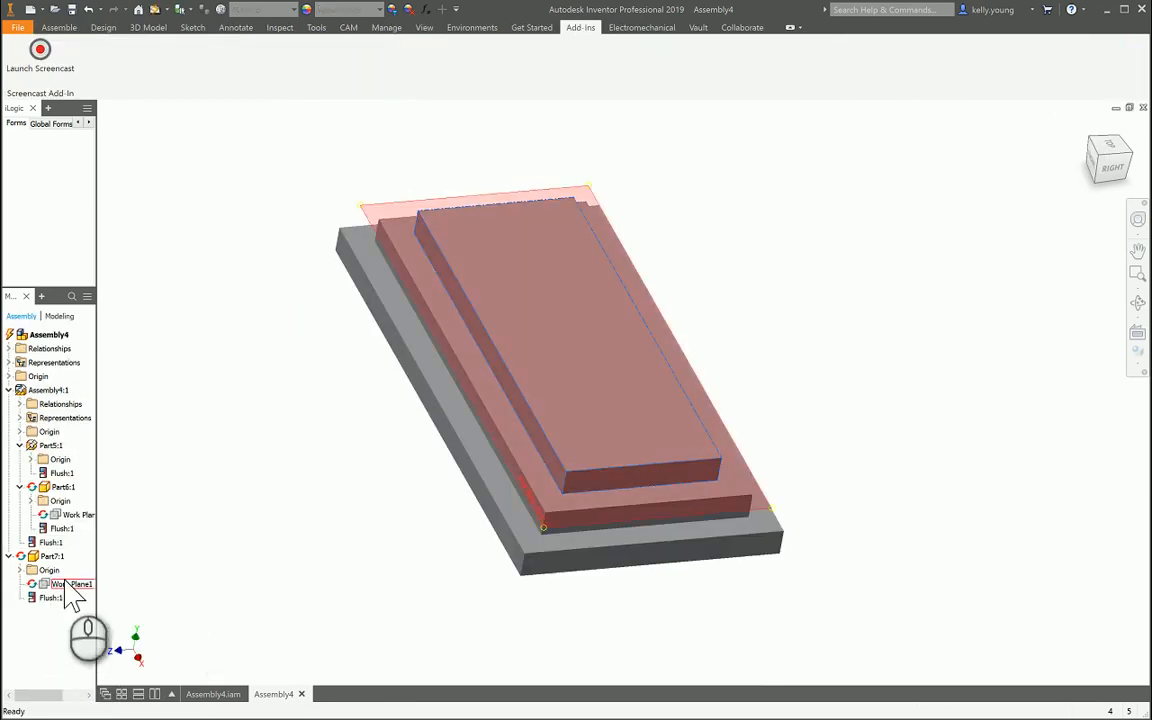
Step: Turn off adaptivity for Part7's Work Plane1 and for the Part7 component itself
right_click(66, 586)
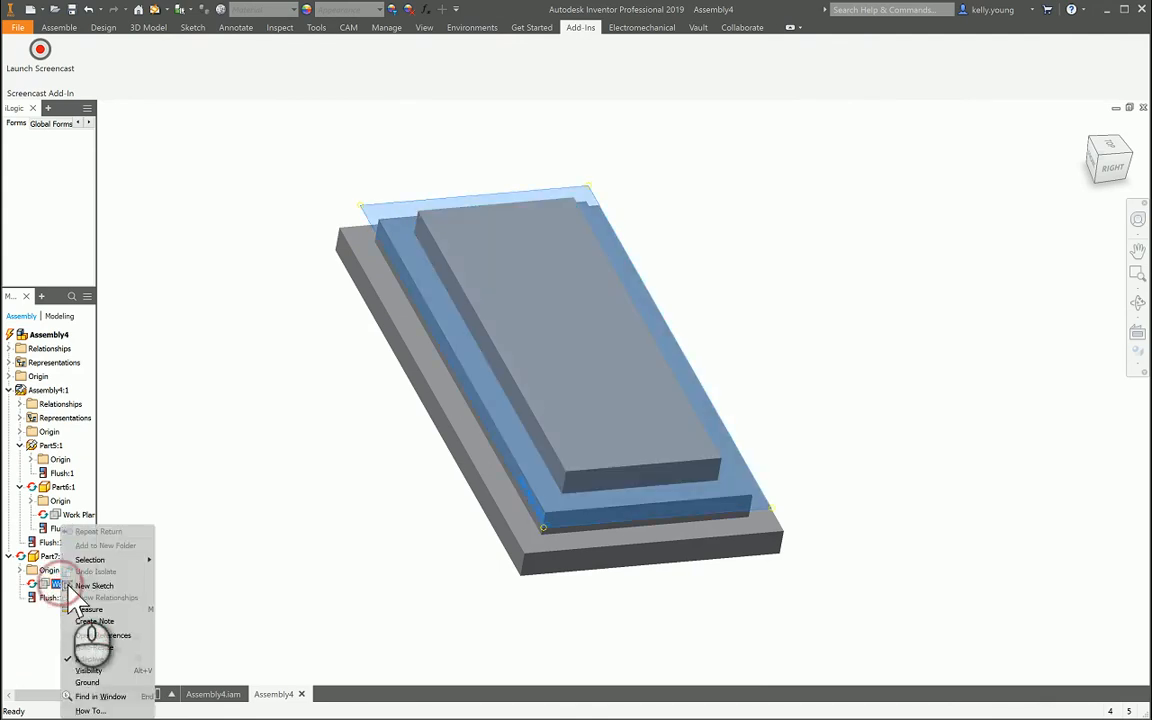
left_click(75, 657)
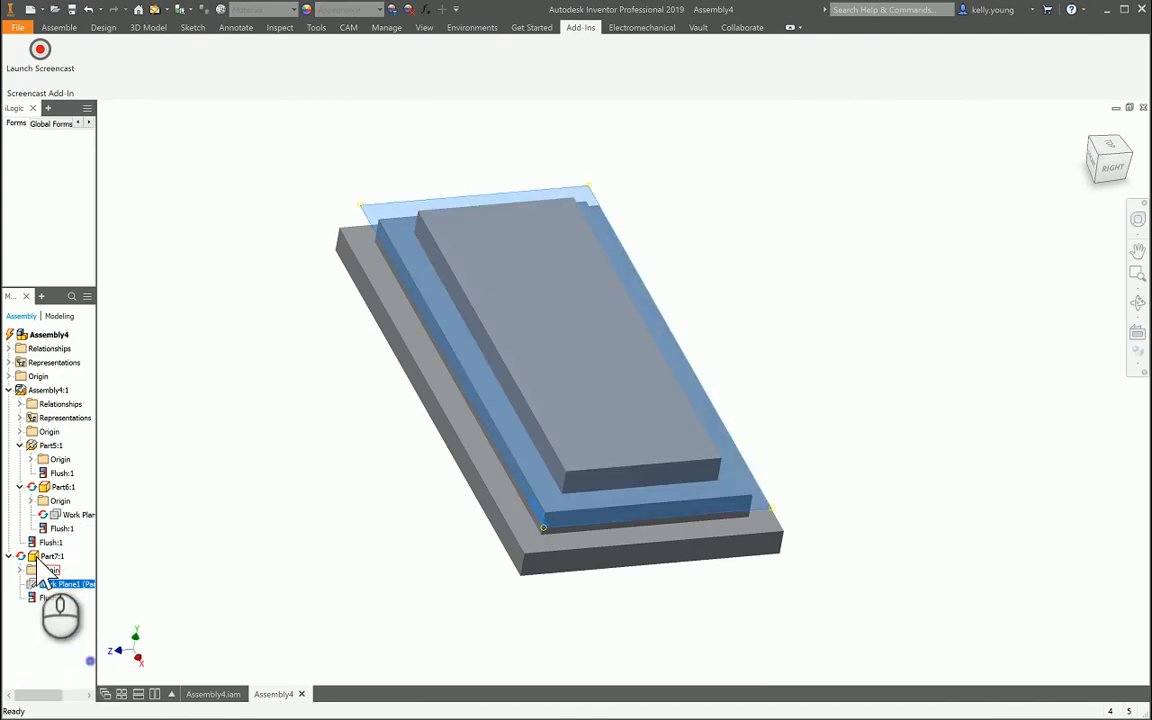
right_click(50, 557)
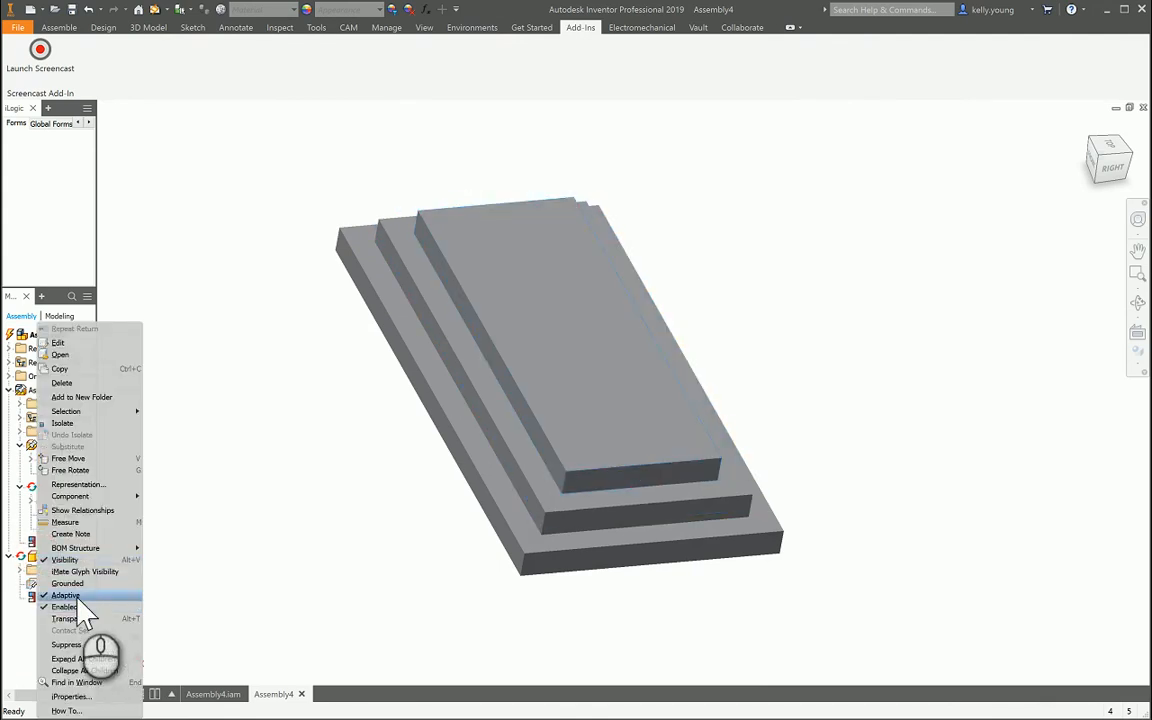
left_click(80, 597)
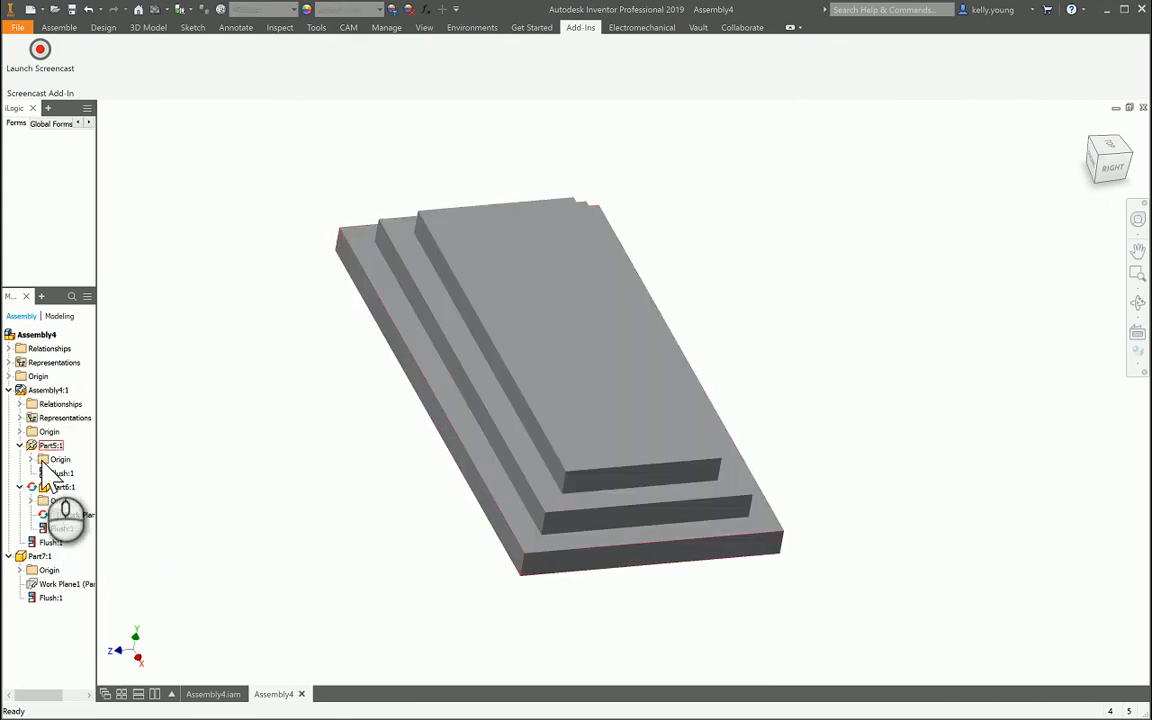
Step: Edit Part6 within Assembly4.iam, turn off adaptivity on its sketch reference and Extrusion1, and return to the assembly
double_click(63, 487)
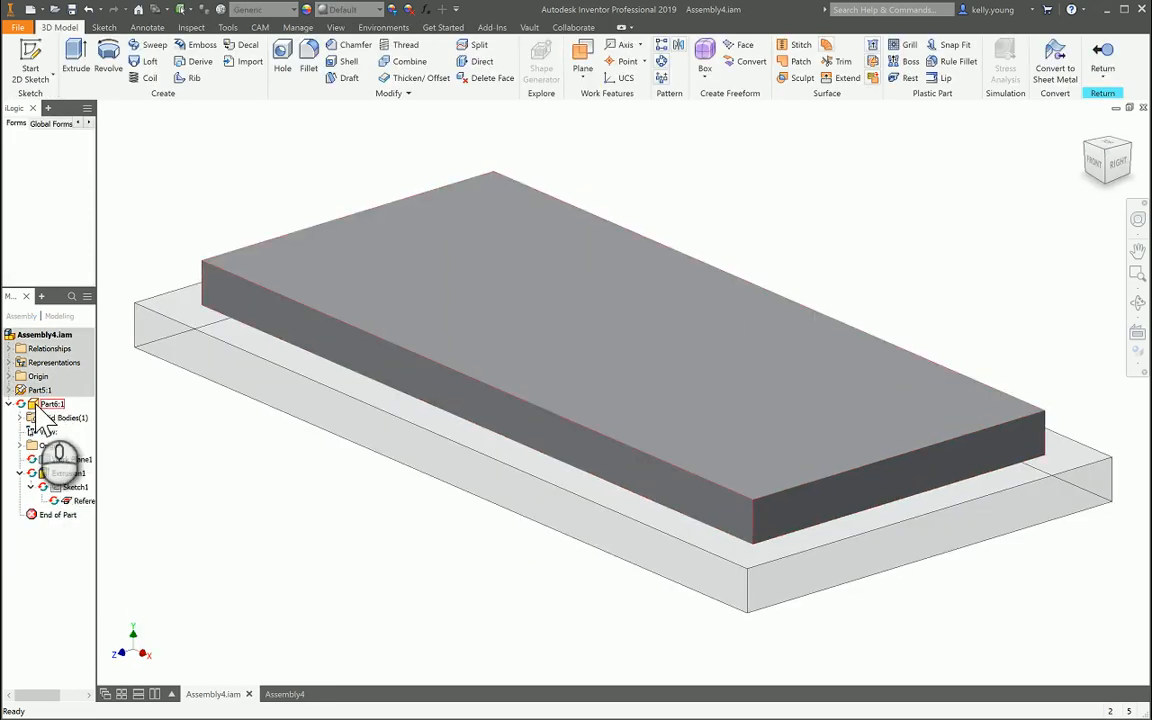
right_click(80, 500)
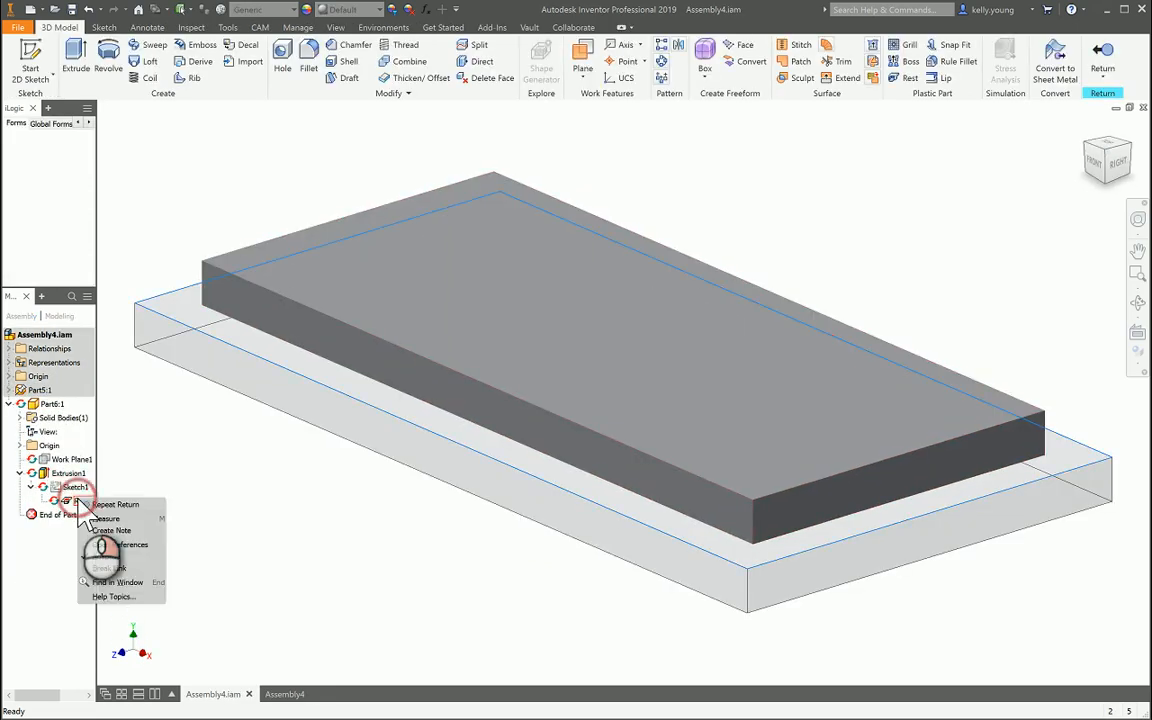
left_click(106, 557)
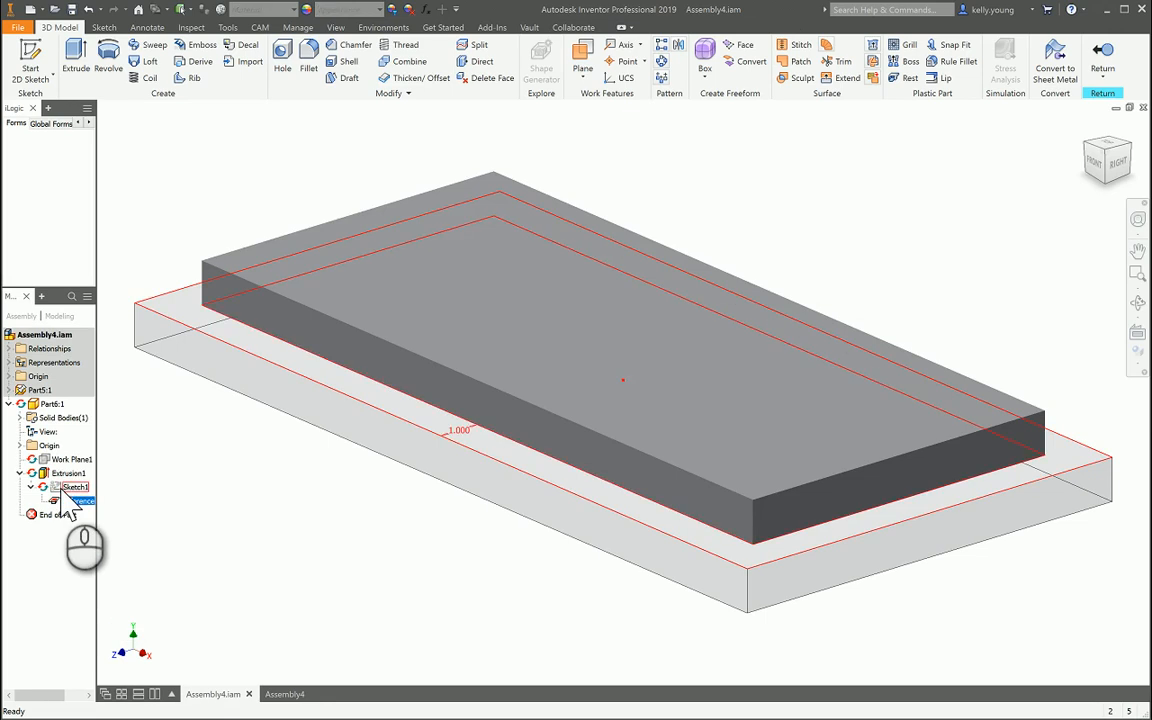
right_click(45, 472)
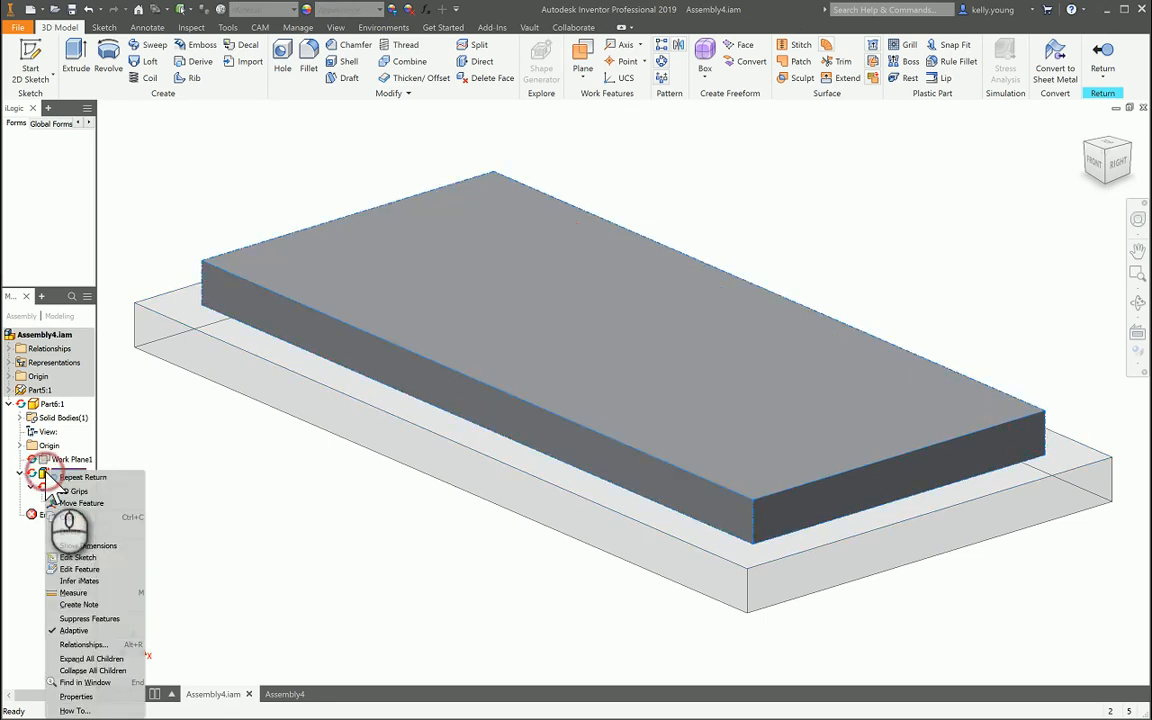
left_click(88, 630)
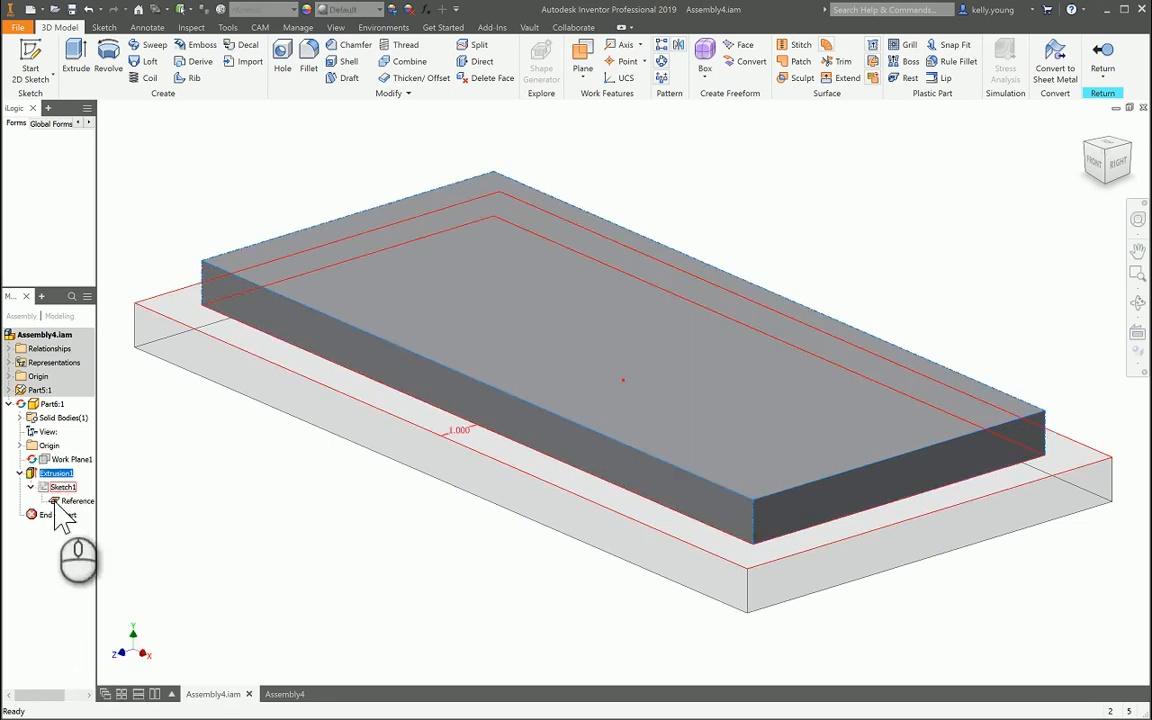
left_click(1103, 58)
Step: Turn off adaptivity for Part6's Work Plane1 and for the Part6 component itself
right_click(72, 431)
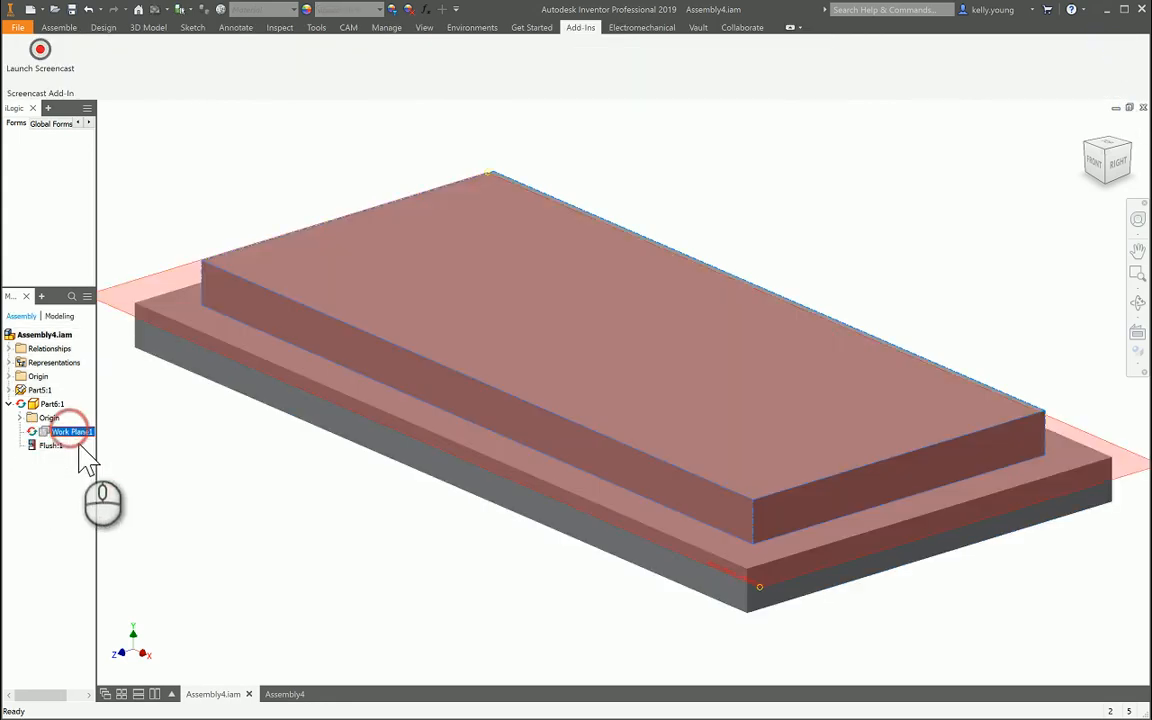
left_click(110, 561)
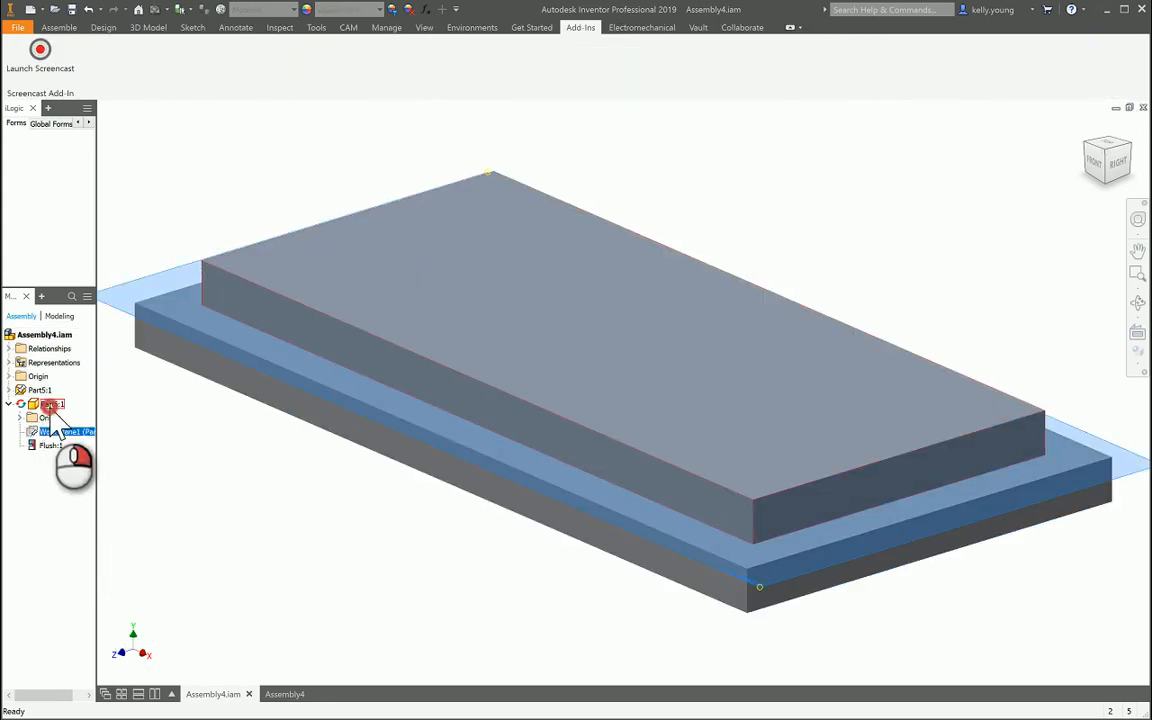
right_click(50, 406)
left_click(100, 596)
left_click(175, 538)
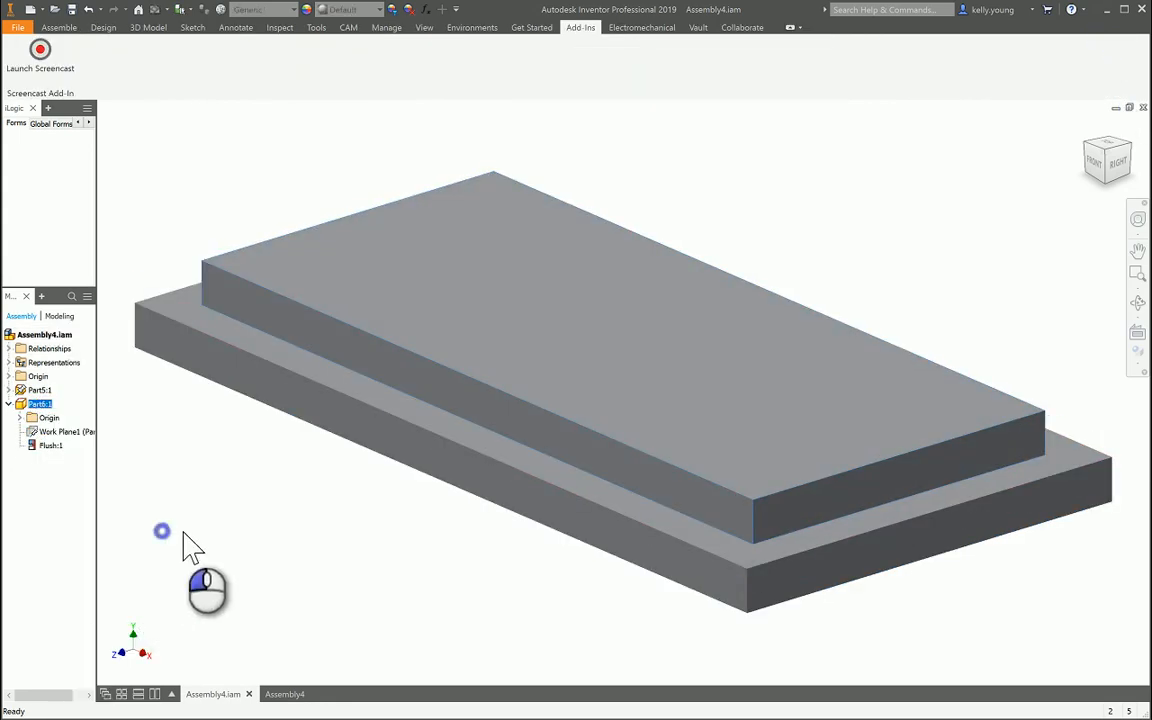
Step: Open the Part6 component from Assembly4.iam in its own window
left_click(8, 405)
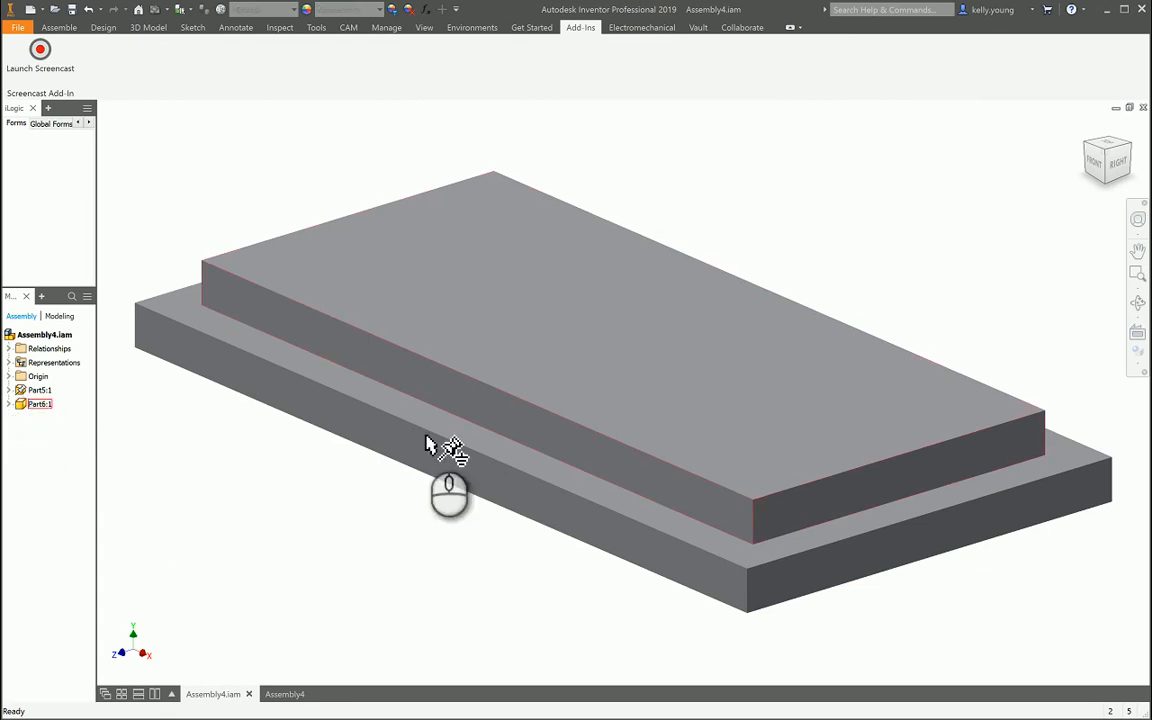
left_click(398, 329)
right_click(397, 329)
left_click(400, 285)
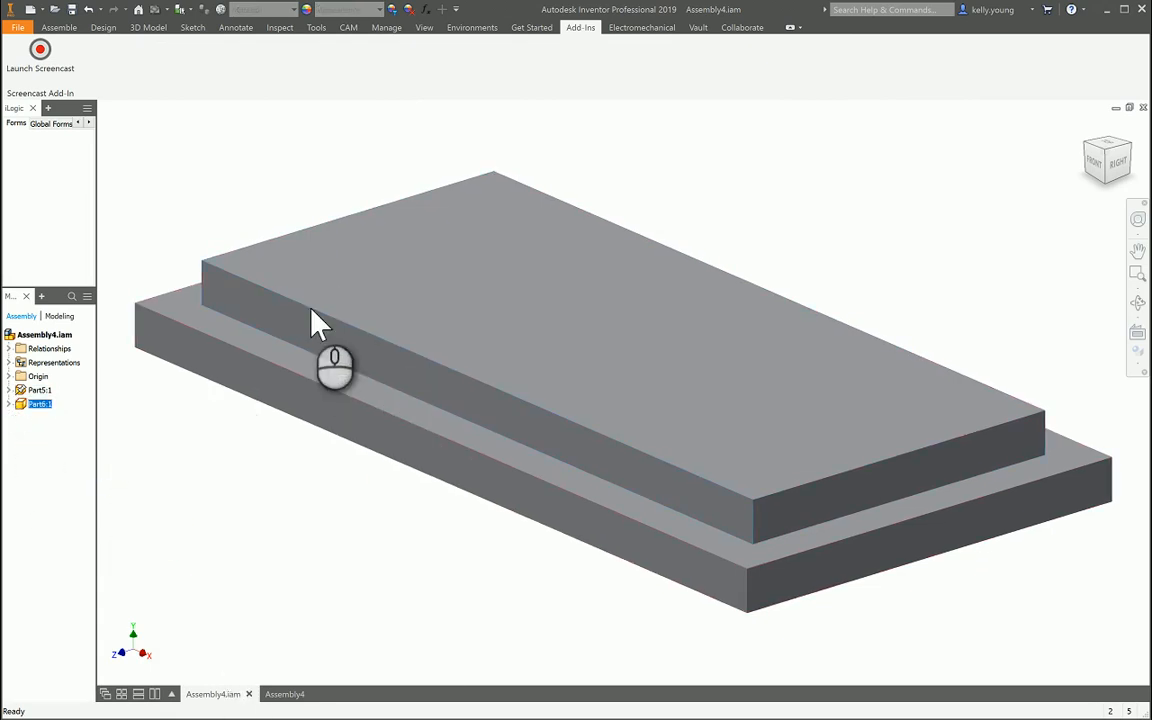
Step: Compare the location of Part6's Work Plane1 with its XY Plane around the plate
left_click(48, 368)
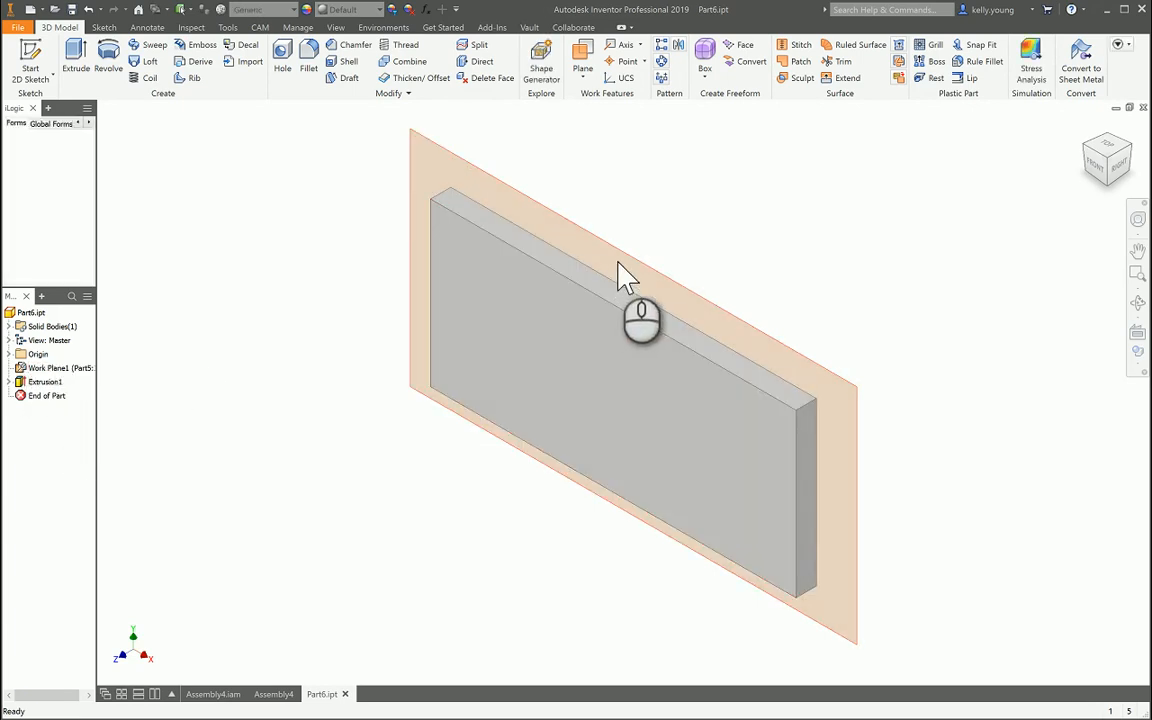
middle_click_drag(352, 517, 365, 441, "shift")
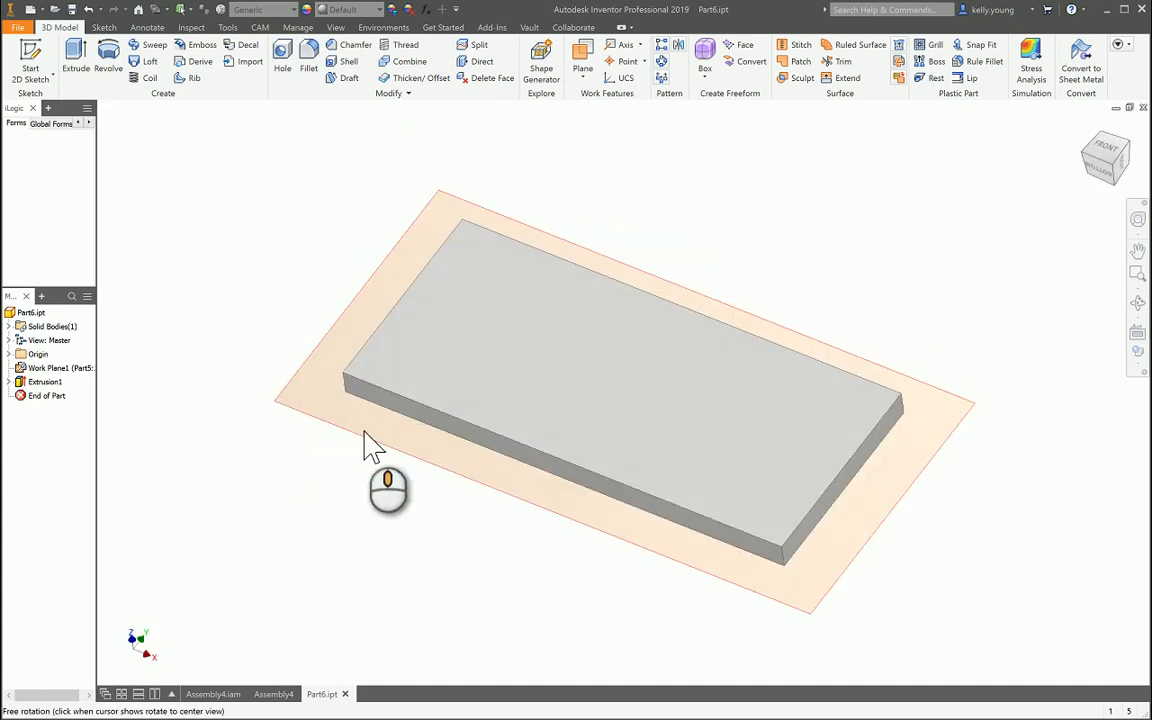
left_click(8, 354)
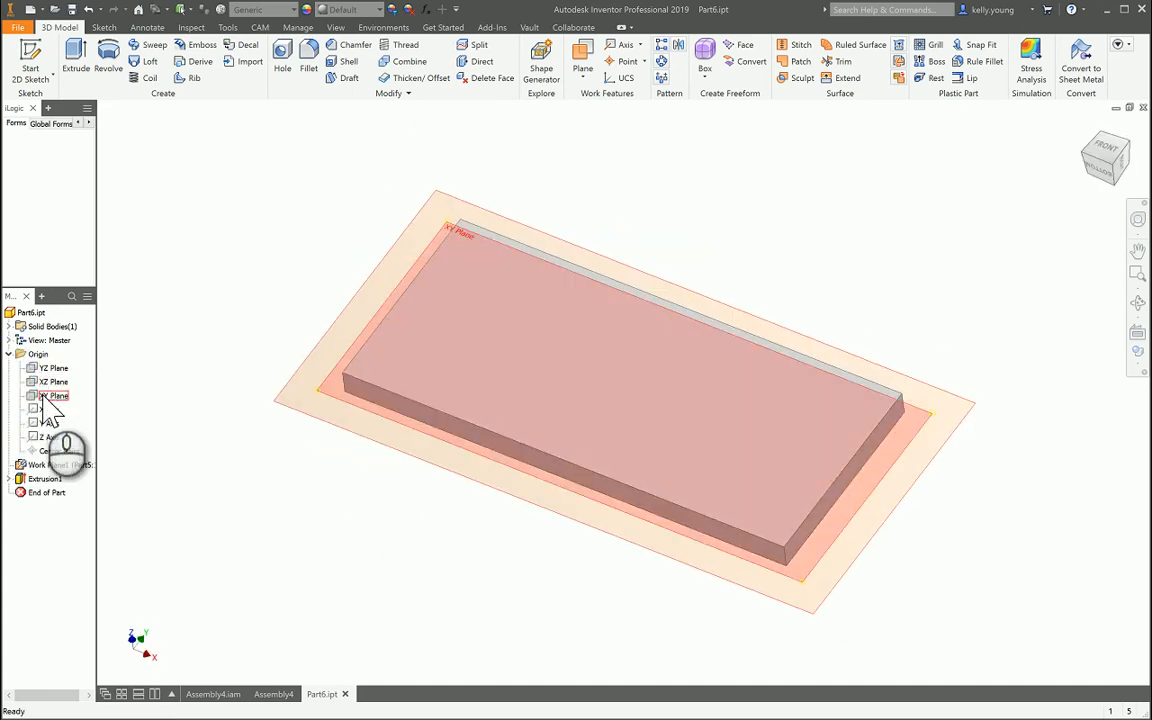
left_click(53, 396)
mouse_move(326, 486)
middle_mouse_down("shift")
mouse_move(388, 437)
mouse_move(342, 483)
mouse_move(310, 470)
middle_mouse_up("shift")
left_click(183, 437)
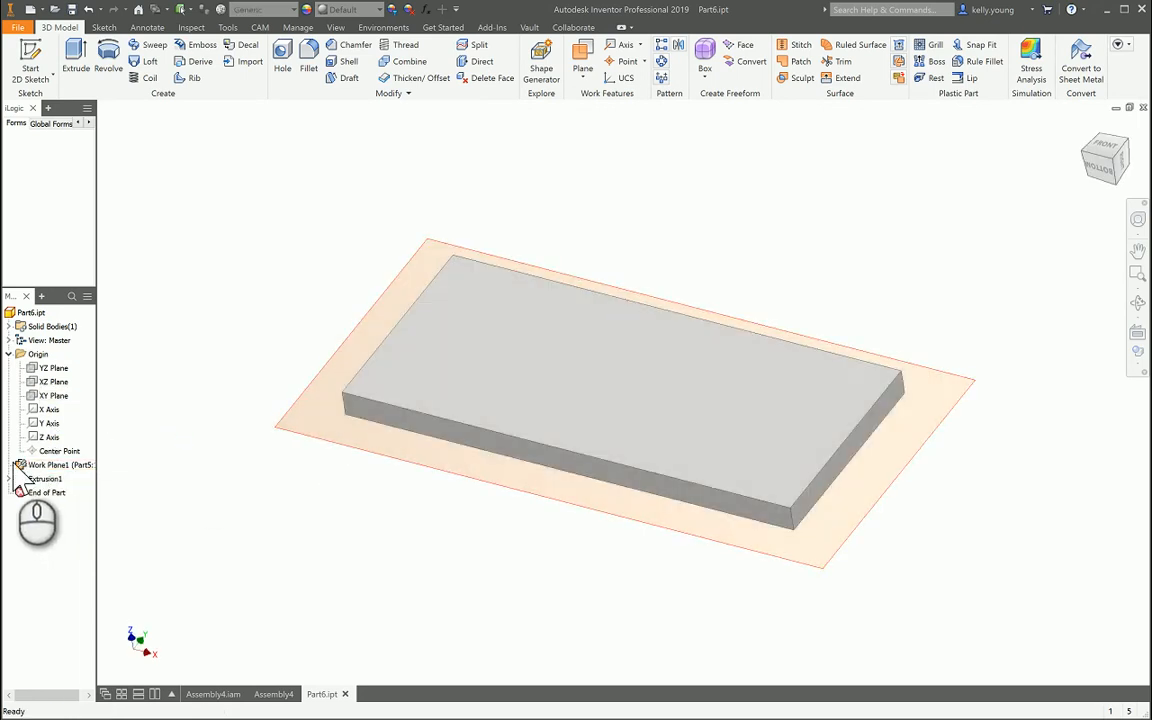
Step: Turn Ground off for Part6's Work Plane1 and turn it back on
right_click(47, 465)
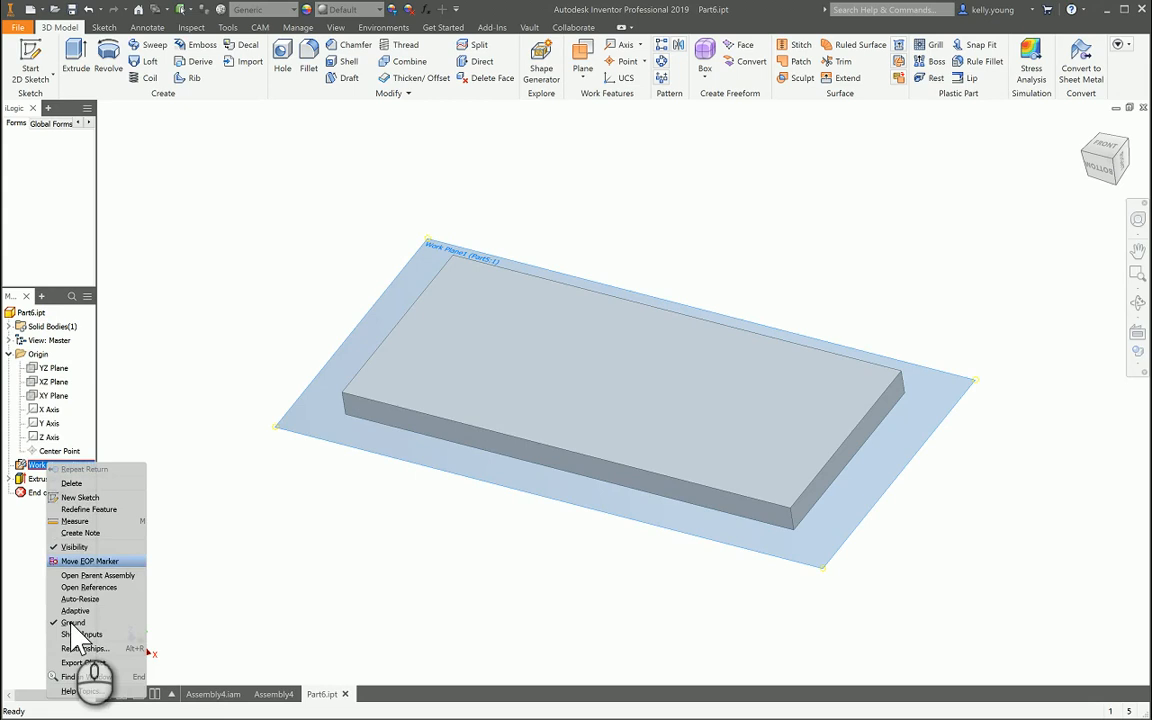
left_click(72, 624)
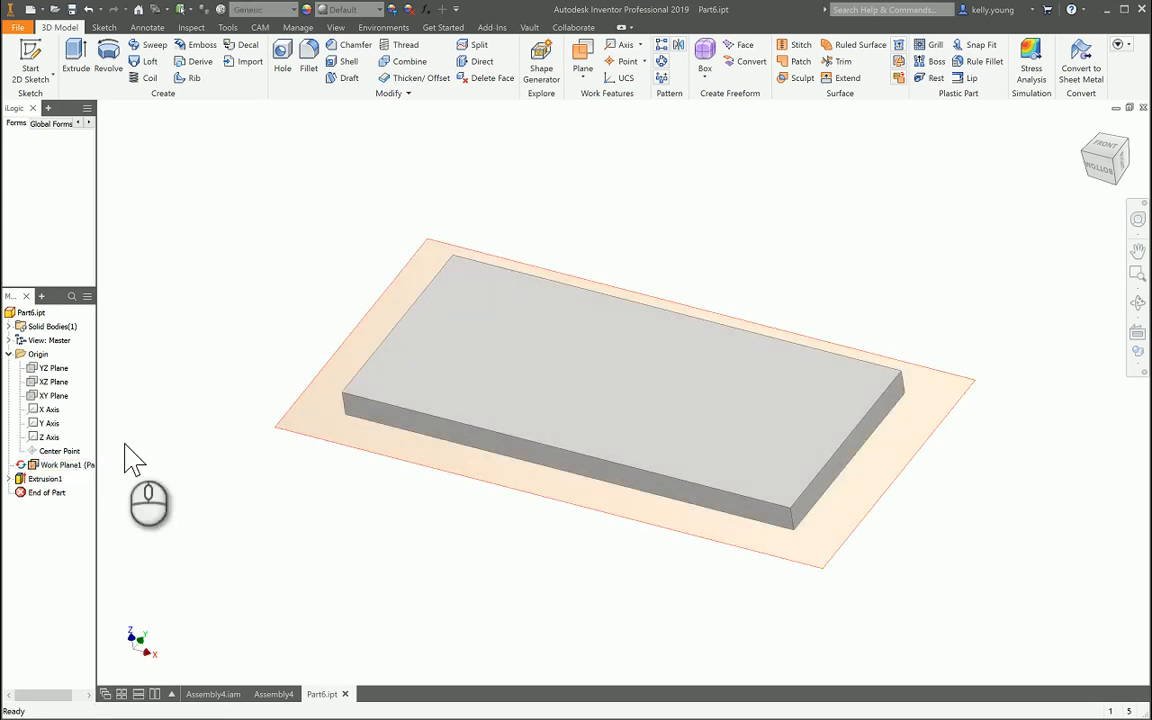
right_click(62, 467)
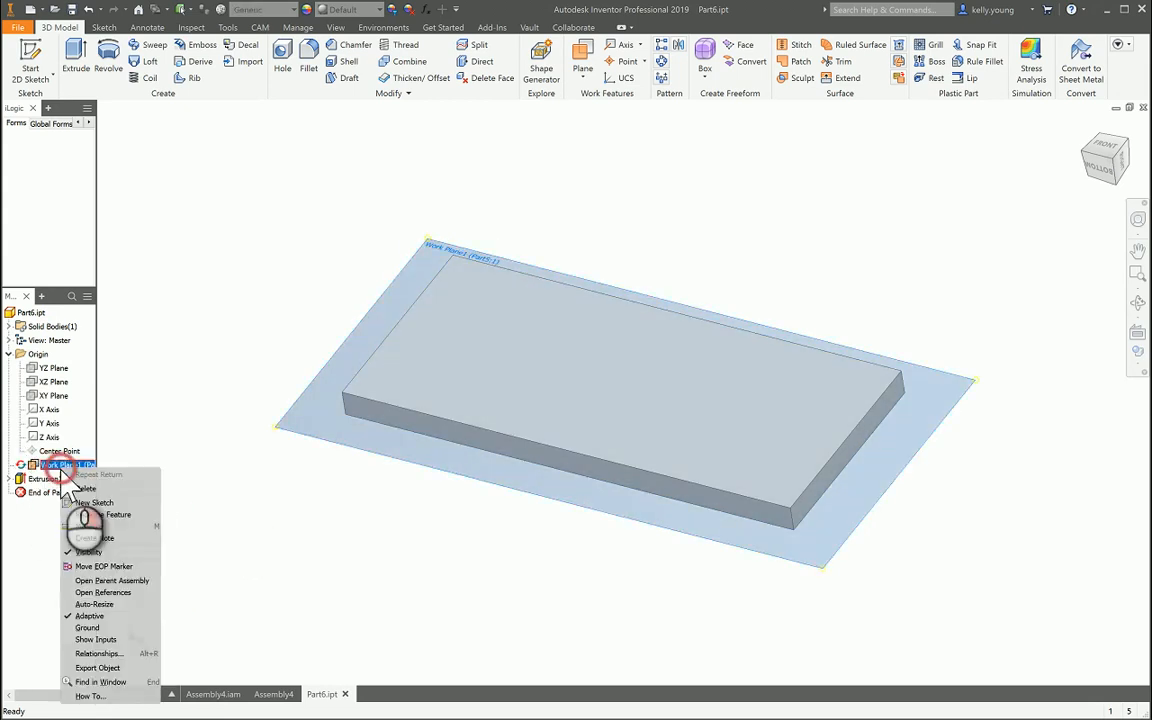
left_click(86, 628)
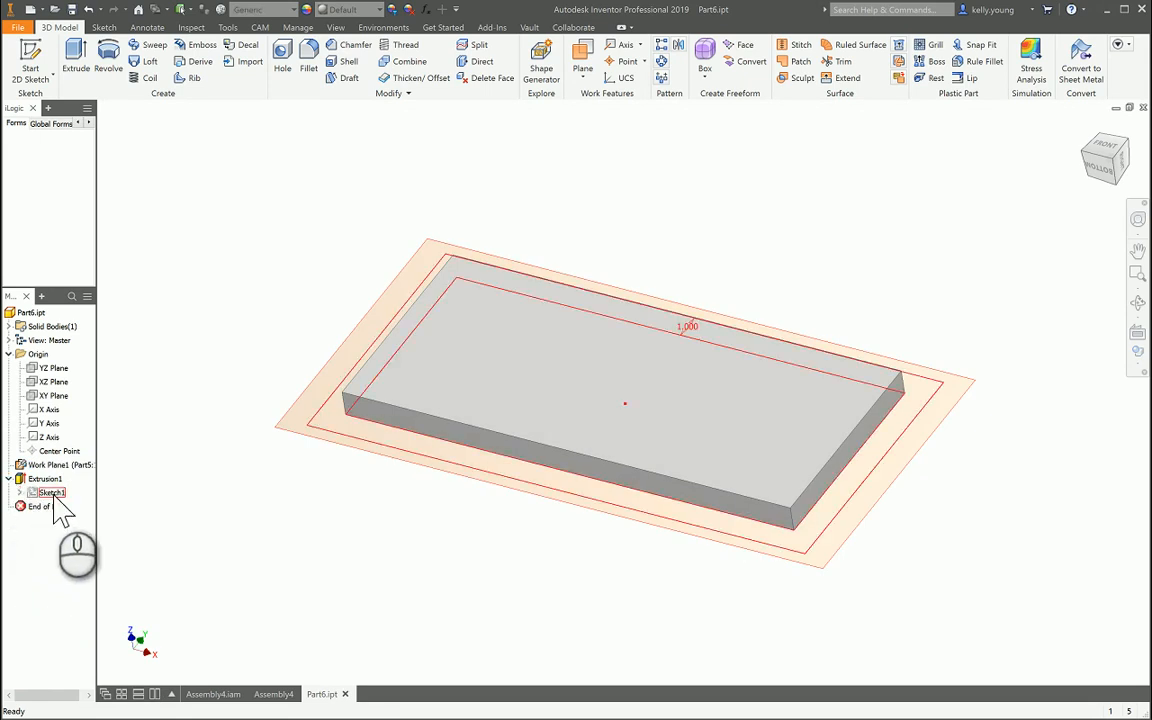
Step: Redefine Part6's Sketch1 onto the XY Plane and delete Work Plane1
right_click(54, 502)
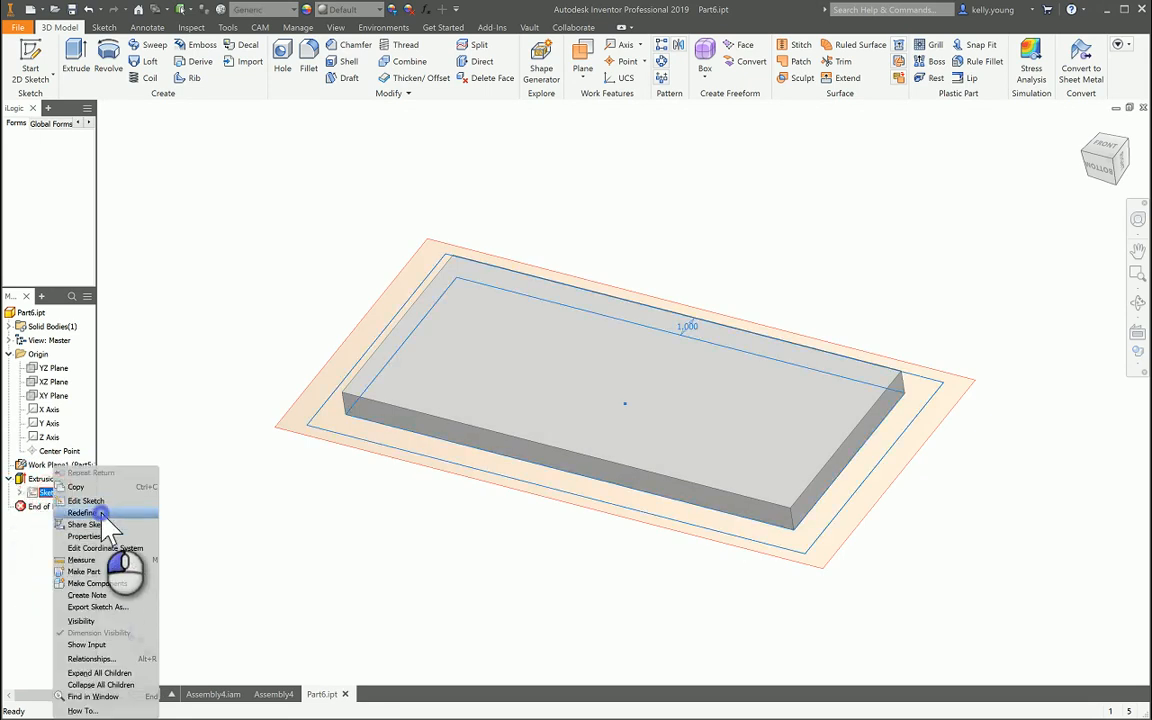
left_click(100, 513)
left_click(55, 396)
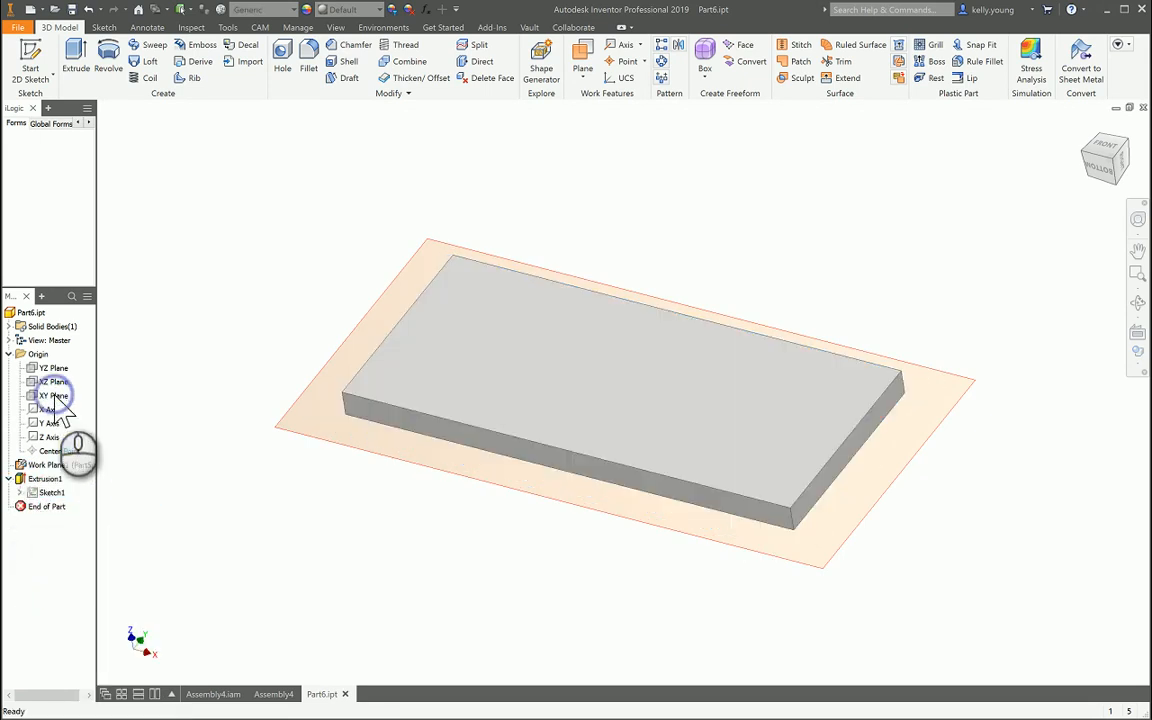
right_click(55, 465)
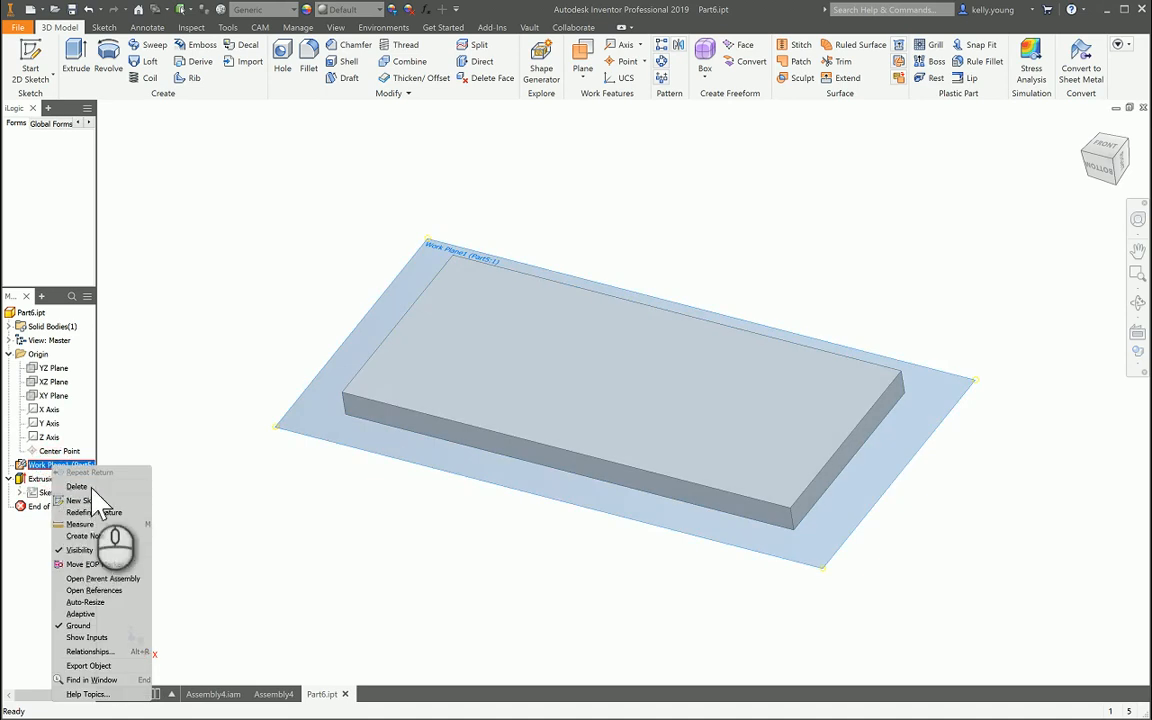
left_click(88, 487)
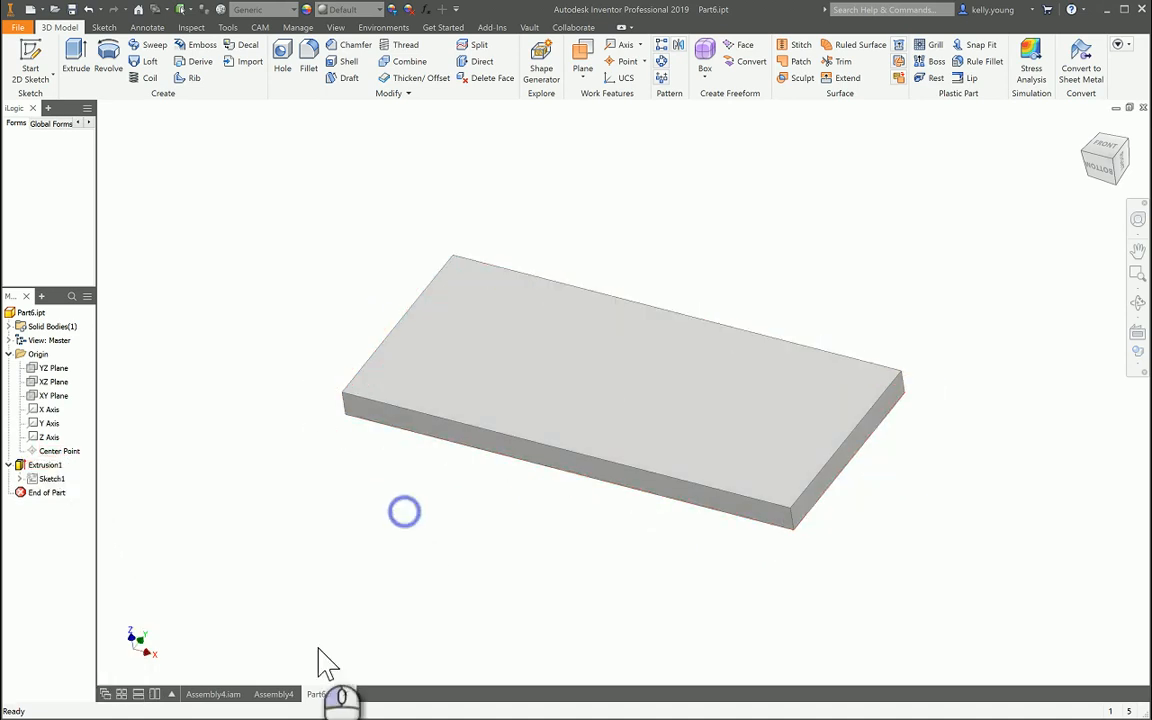
Step: Return to Assembly4.iam and move Part6 around relative to Part5 to test its freedom of movement
left_click(213, 694)
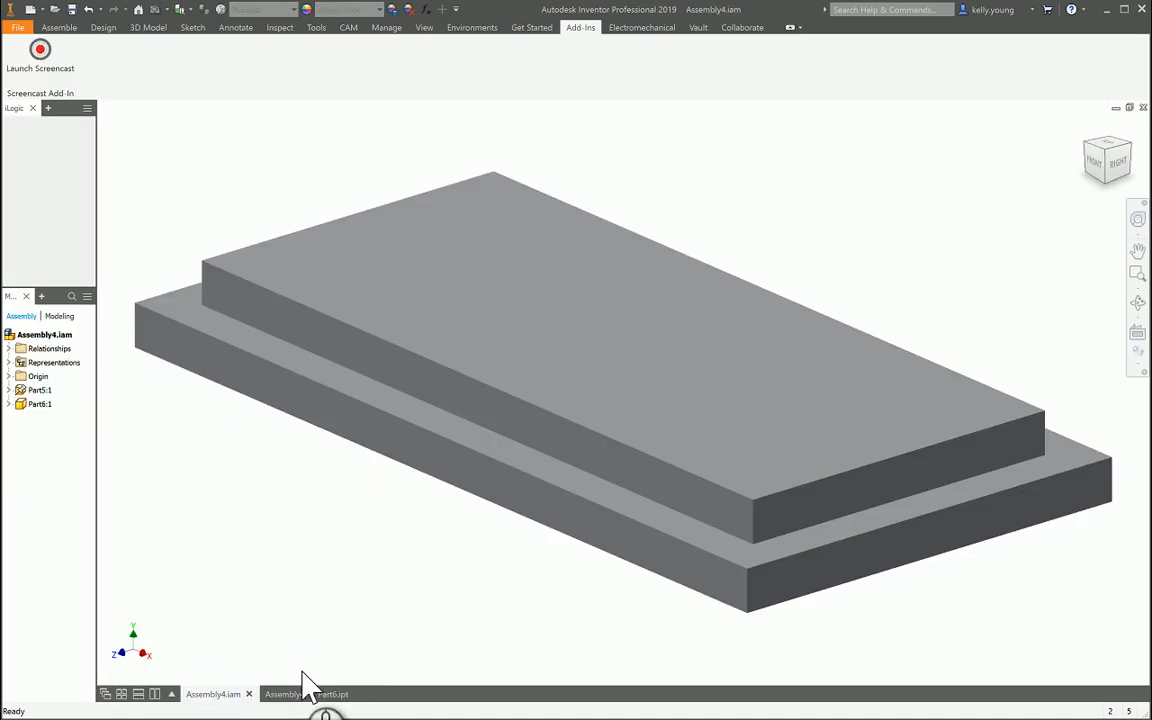
left_click(214, 490)
left_click_drag(591, 334, 674, 391)
left_click(275, 530)
left_click_drag(470, 382, 296, 437)
left_click(219, 476)
left_click_drag(549, 331, 513, 250)
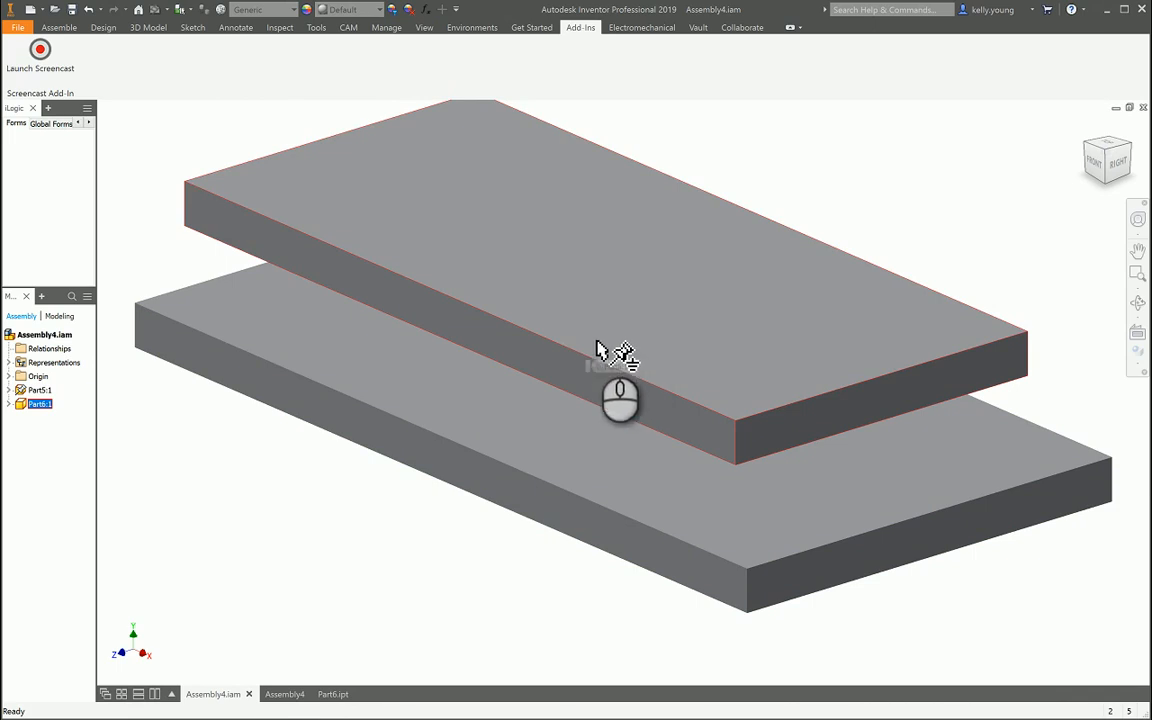
left_click_drag(593, 357, 655, 405)
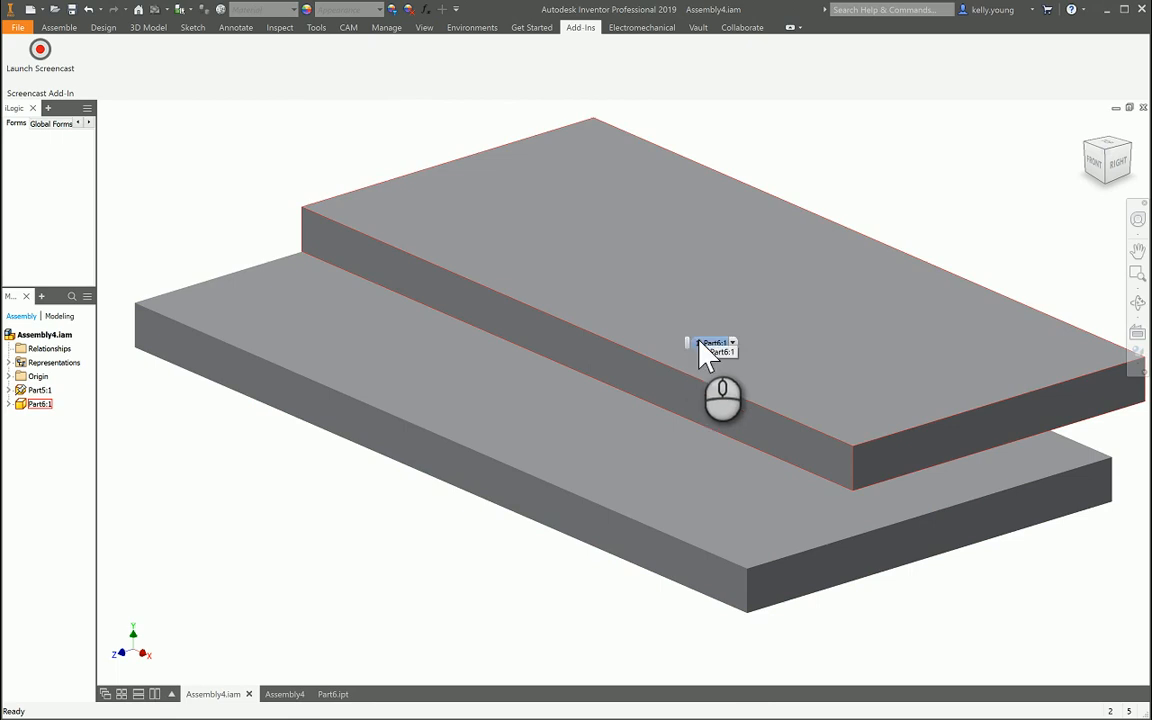
left_click(345, 545)
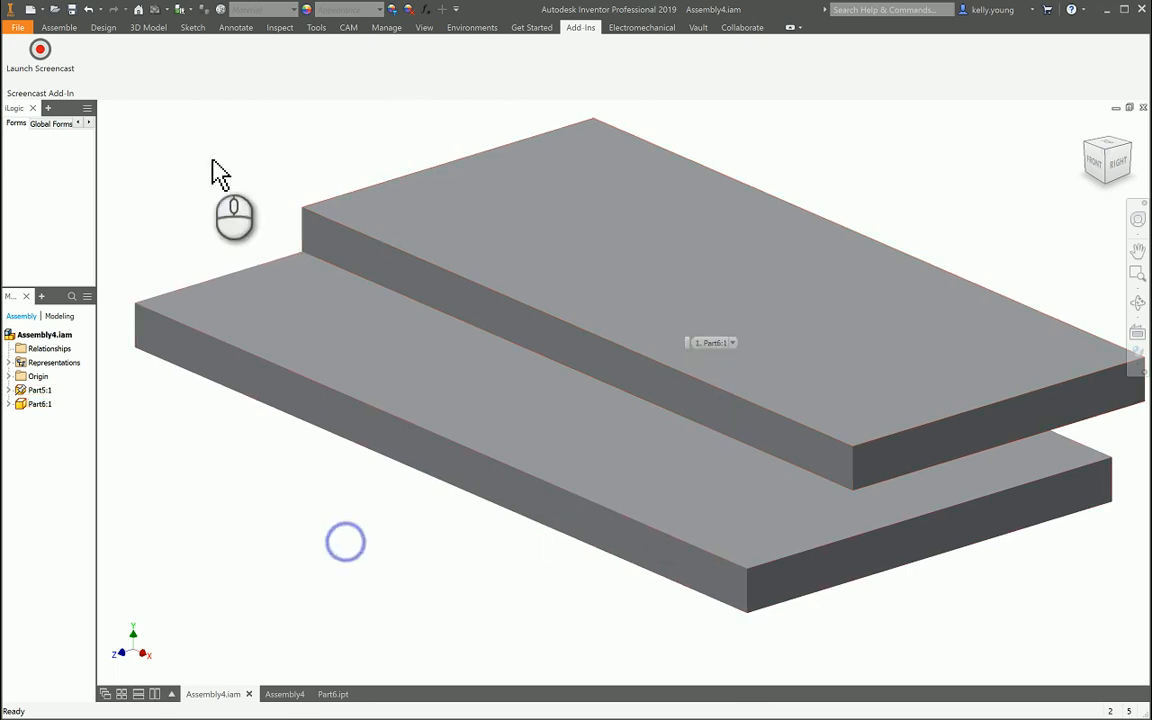
Step: Create a new part from the Standard (in).ipt template and derive Part5.ipt into it as a work surface
left_click(31, 9)
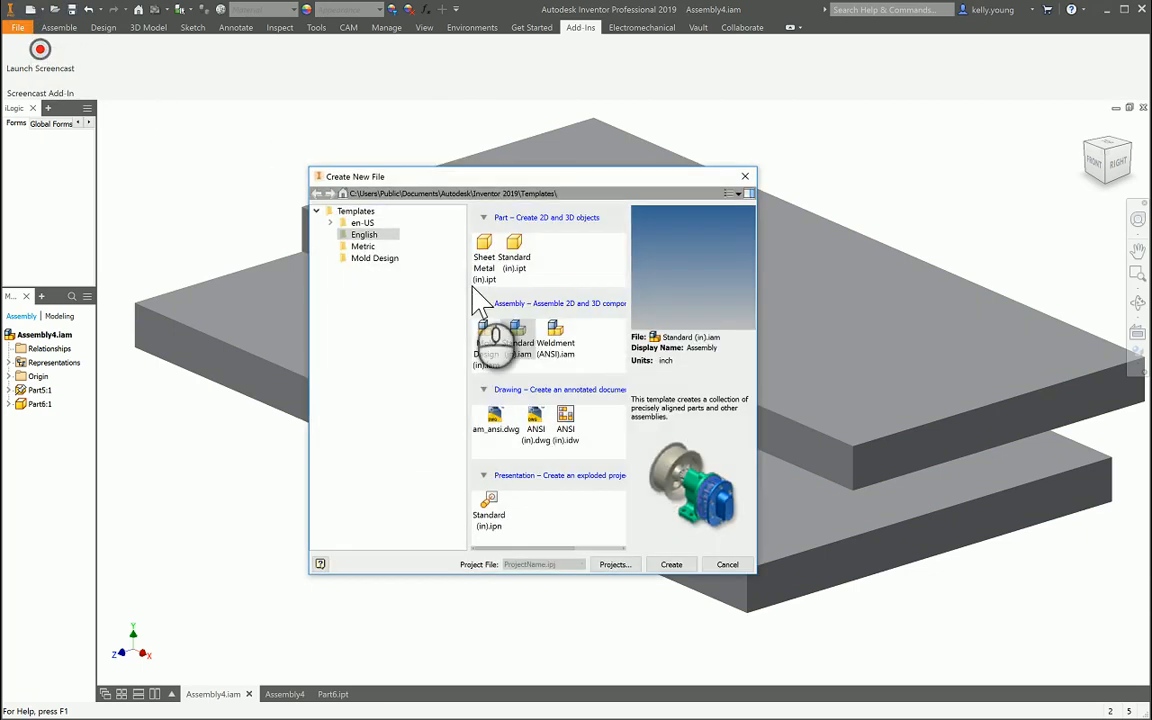
left_click(512, 245)
left_click(512, 250)
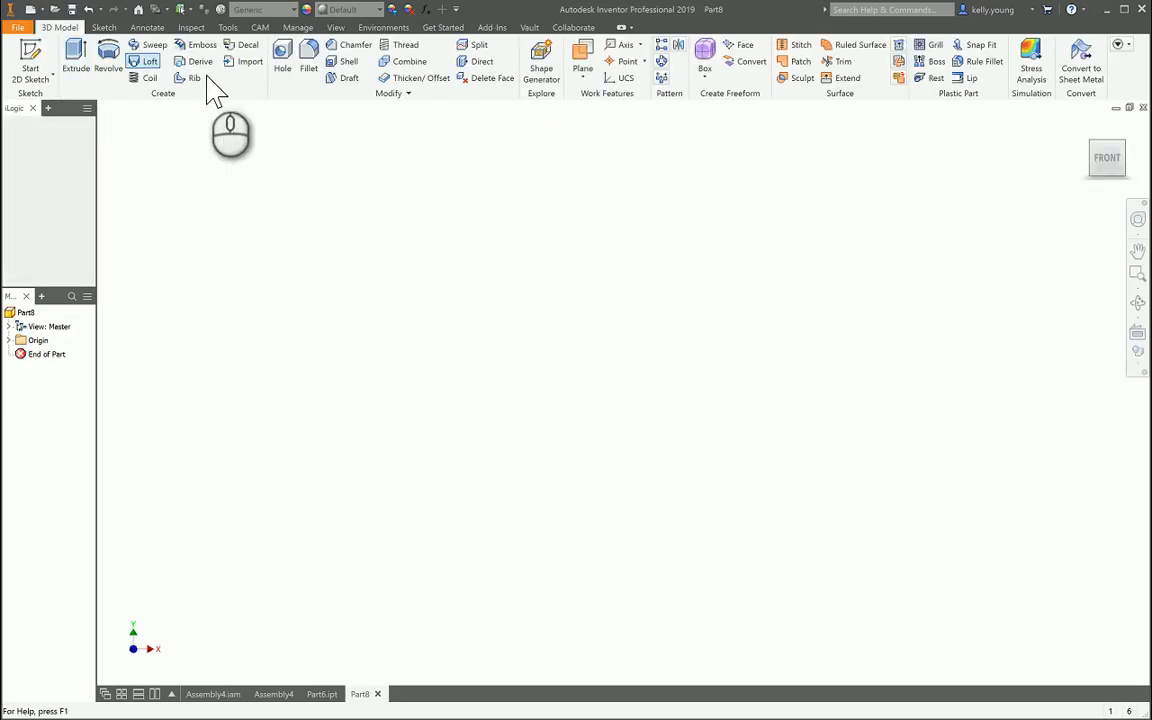
left_click(200, 66)
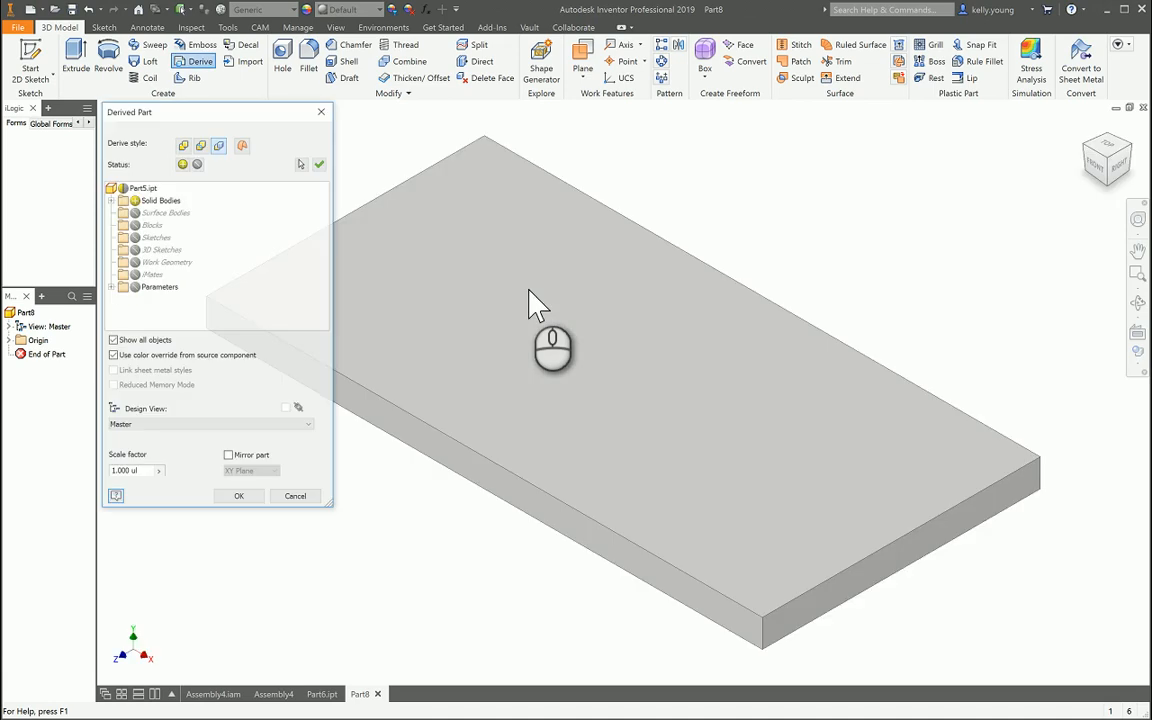
left_click(242, 143)
left_click(245, 498)
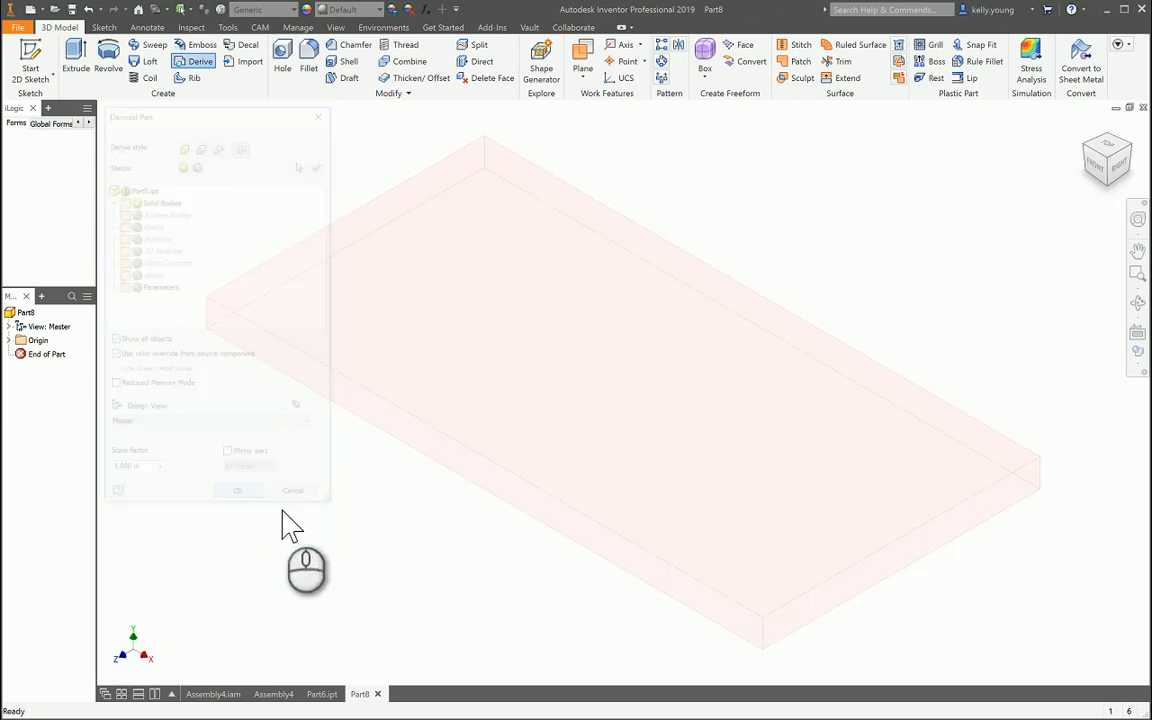
Step: Start a sketch on the upper face of the derived Part5 surface and project the face's outer edges
left_click(32, 58)
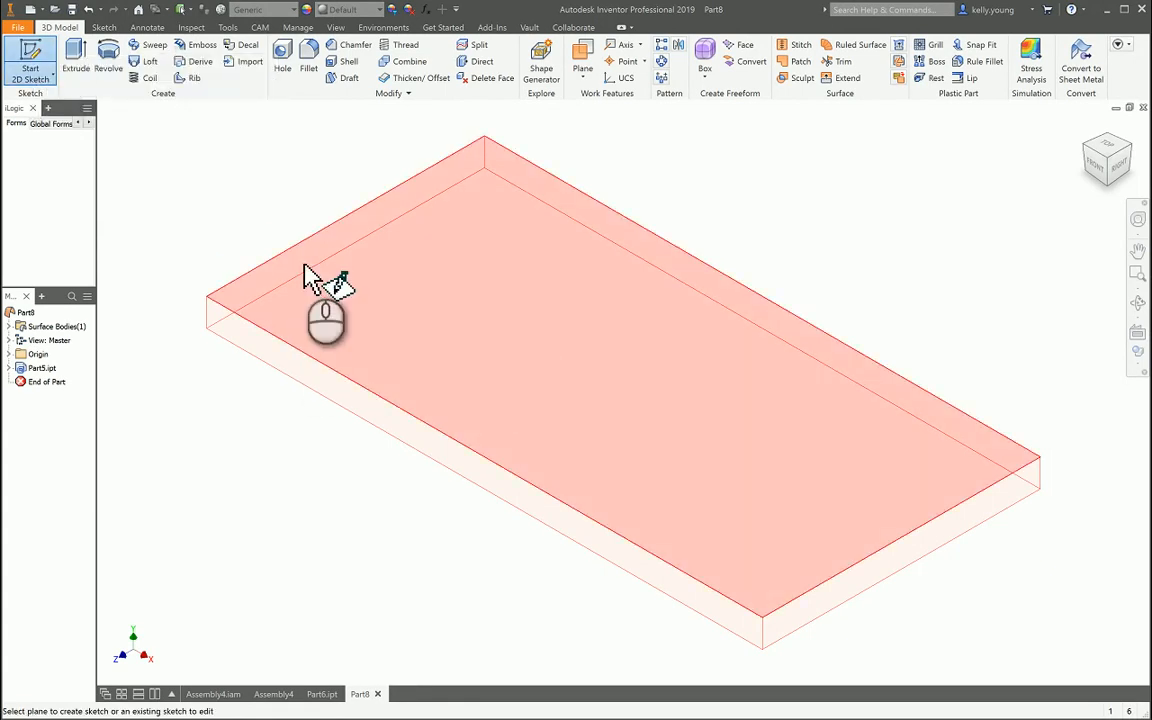
left_click(476, 316)
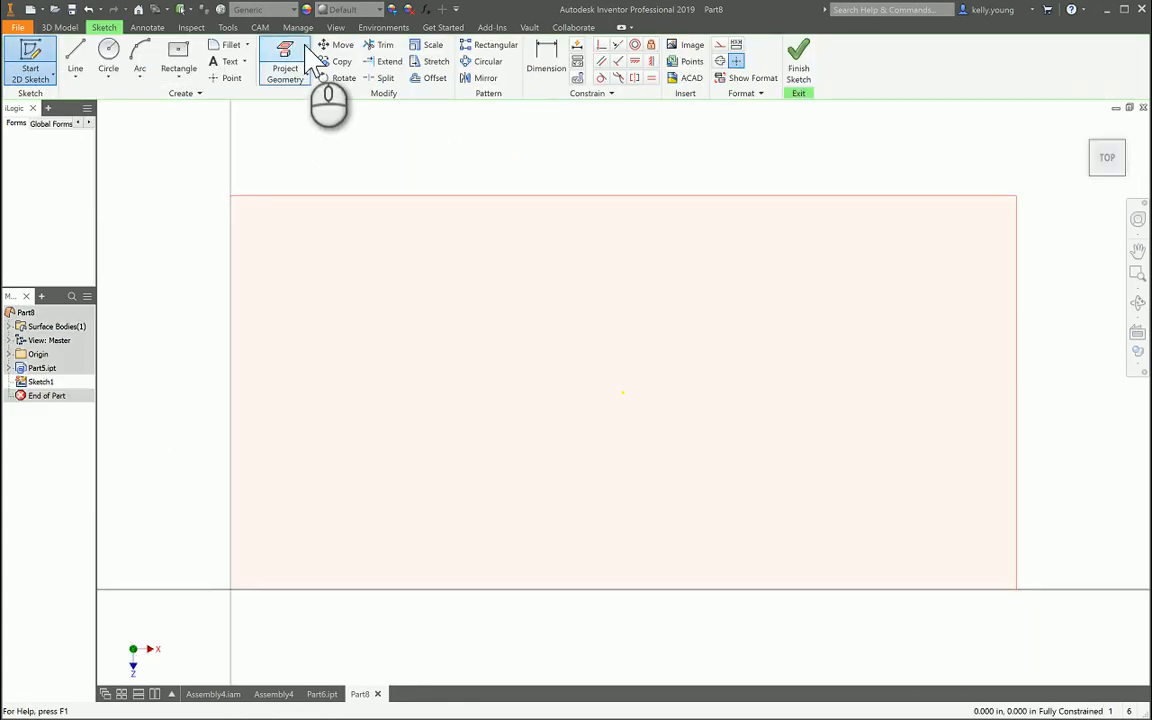
left_click(287, 68)
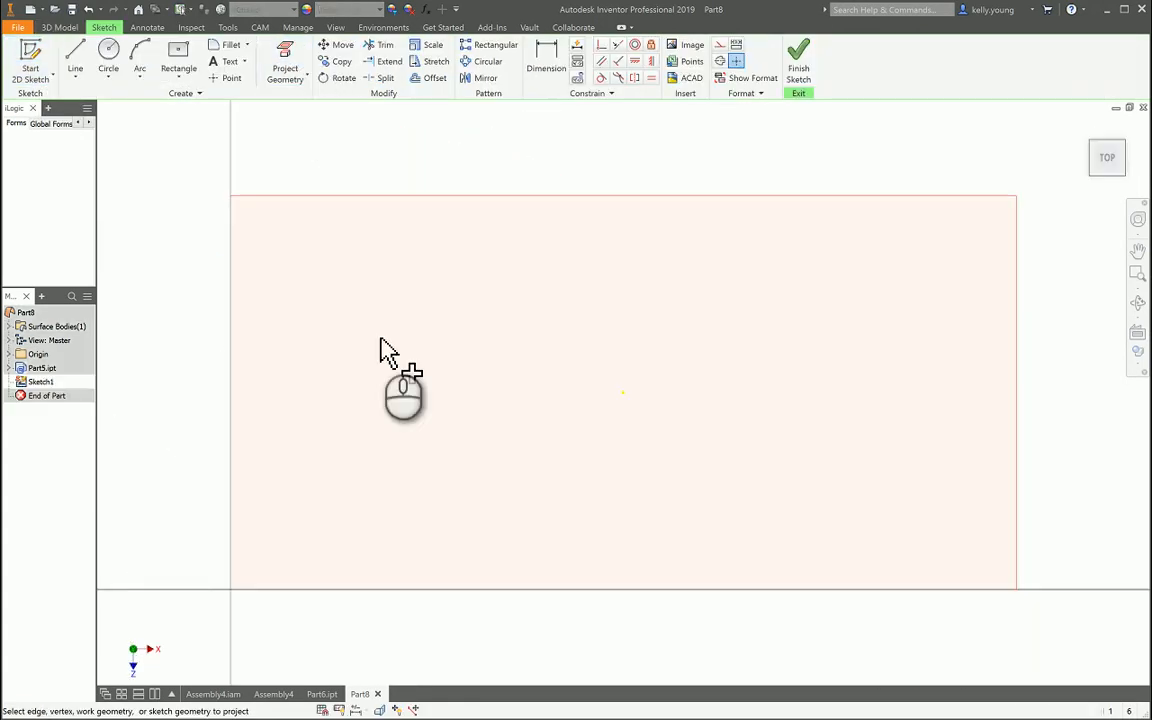
left_click(376, 199)
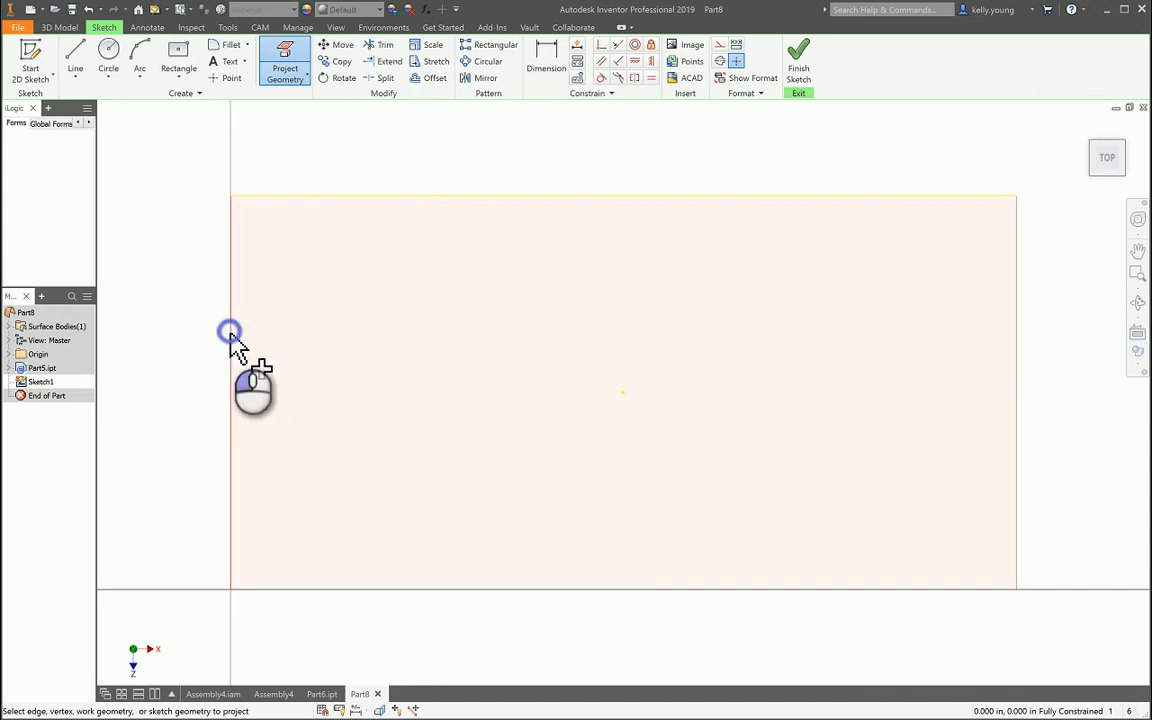
left_click(581, 589)
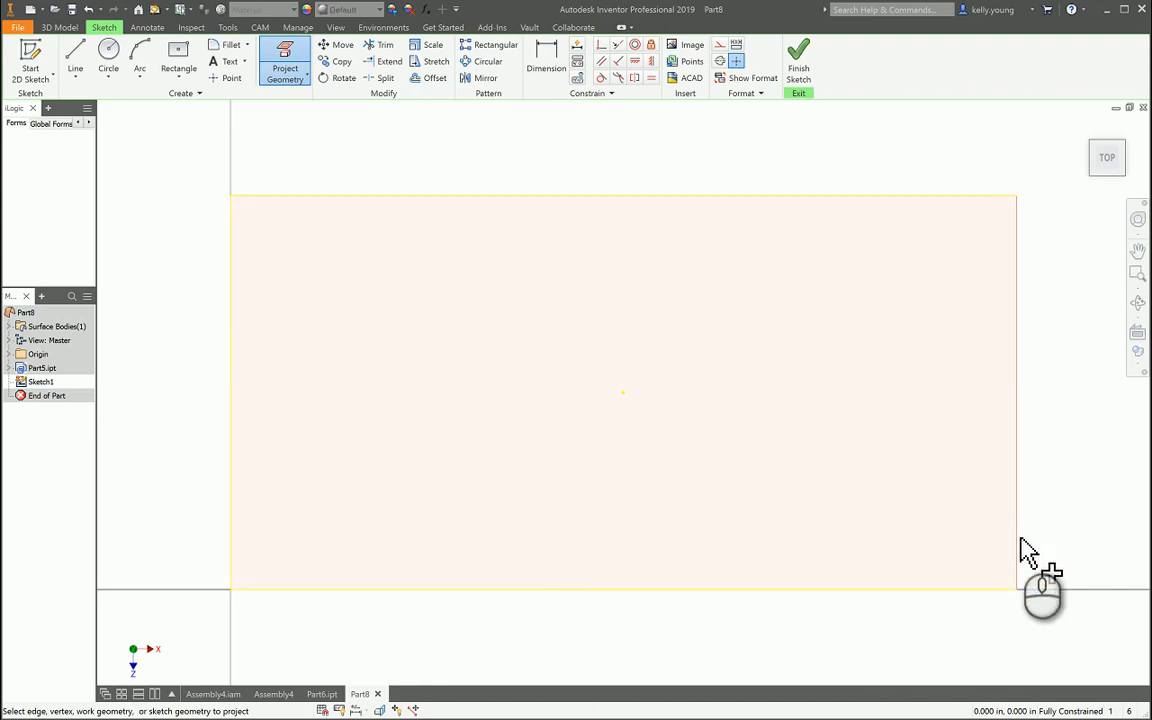
Step: Offset the projected outline inward by 1 in and finish the sketch
key("o")
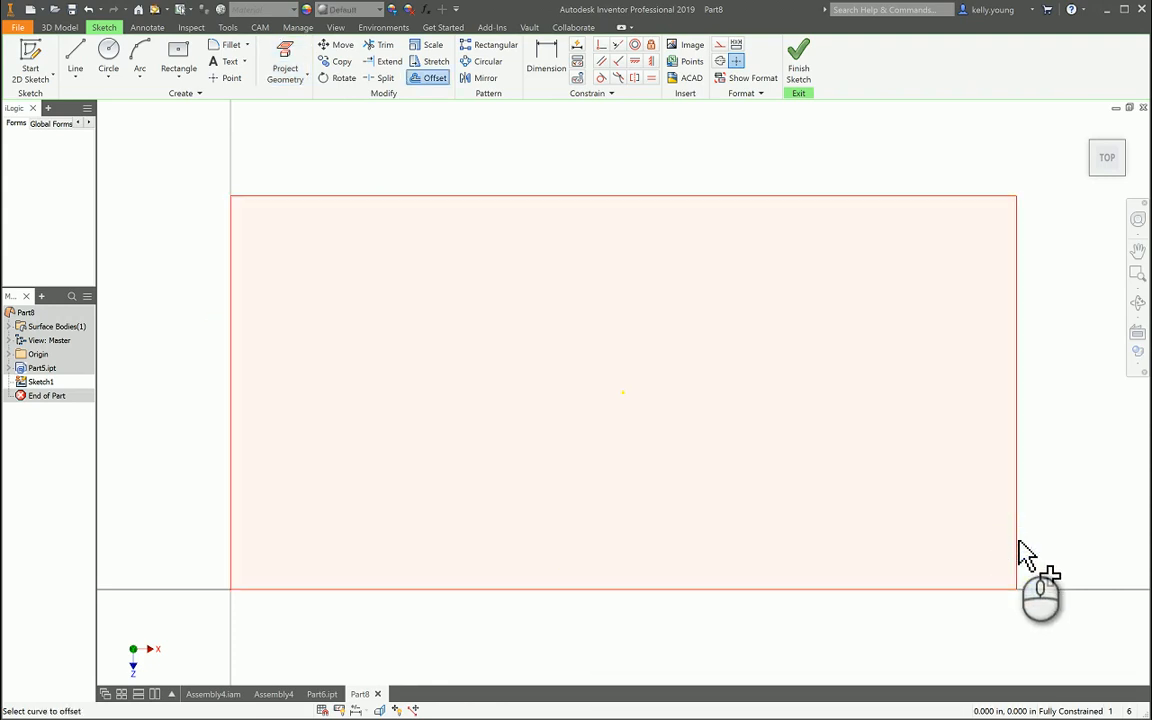
left_click(1016, 540)
type("1")
key("Tab")
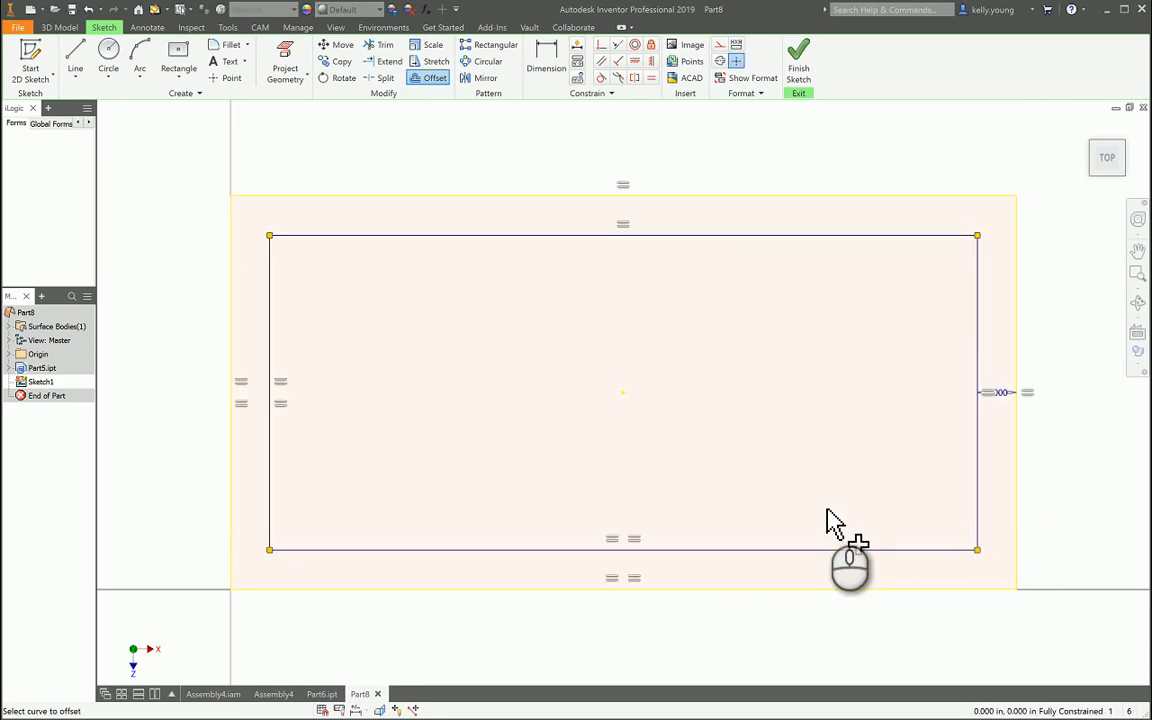
key("s")
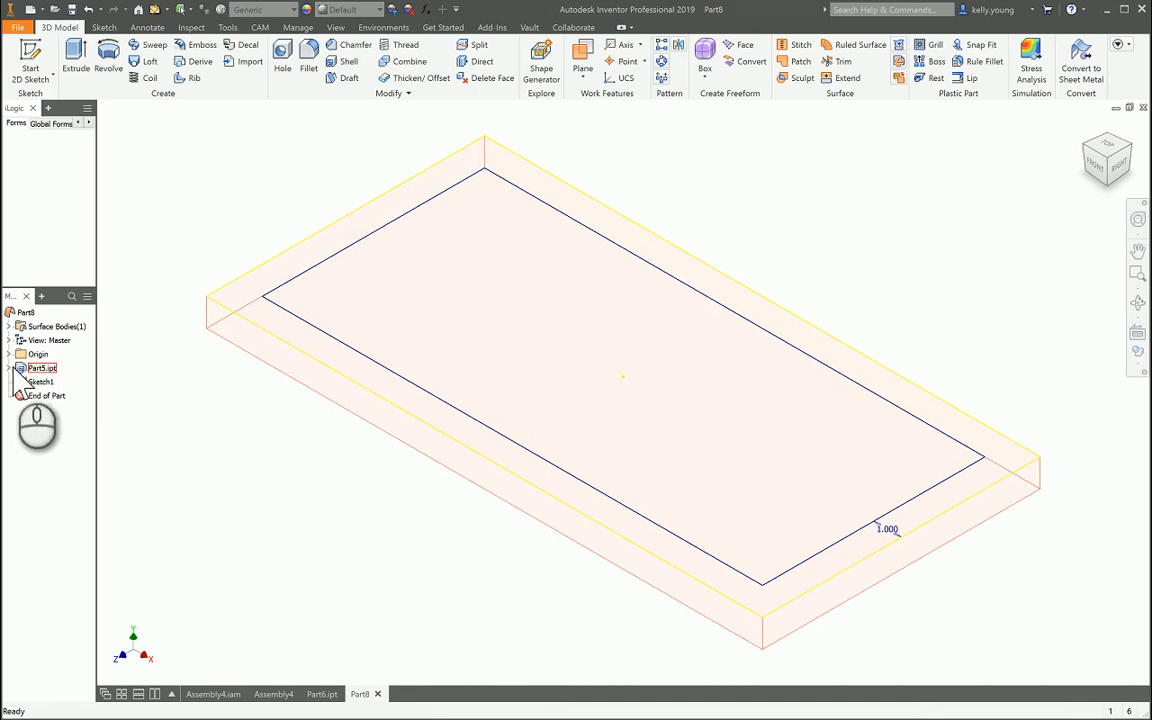
Step: Extrude the inner rectangle 1 in upward as a solid from the derived surface's upper face
right_click(34, 382)
left_click(427, 373)
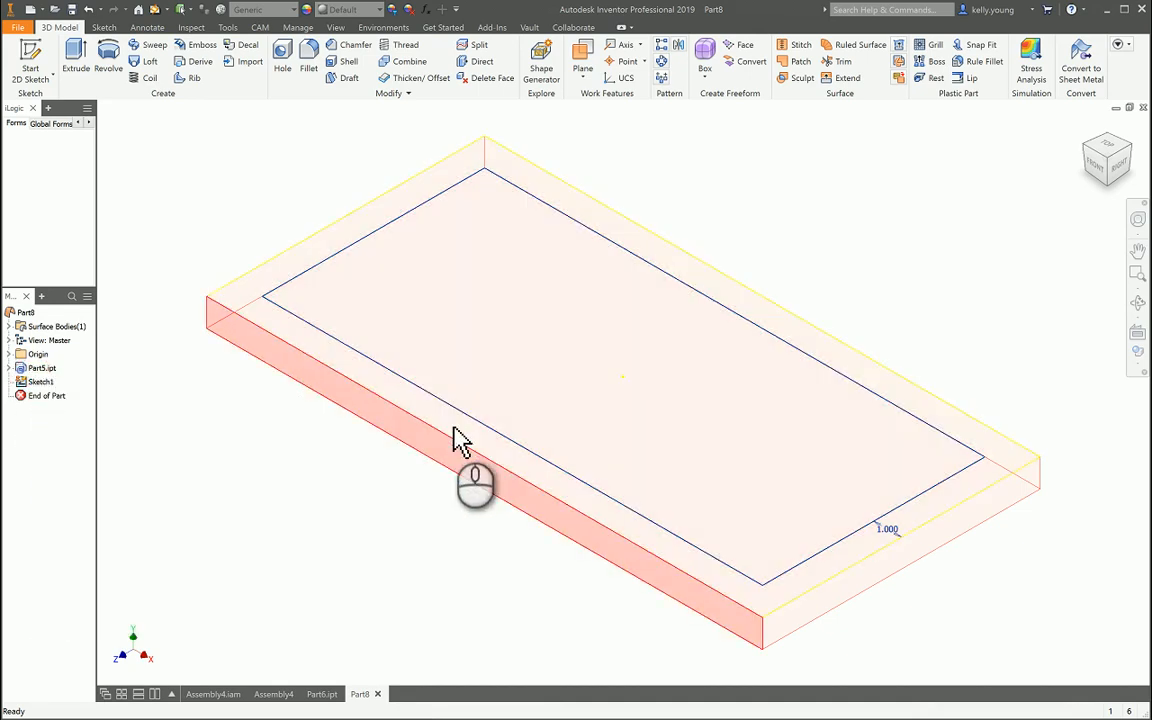
key("e")
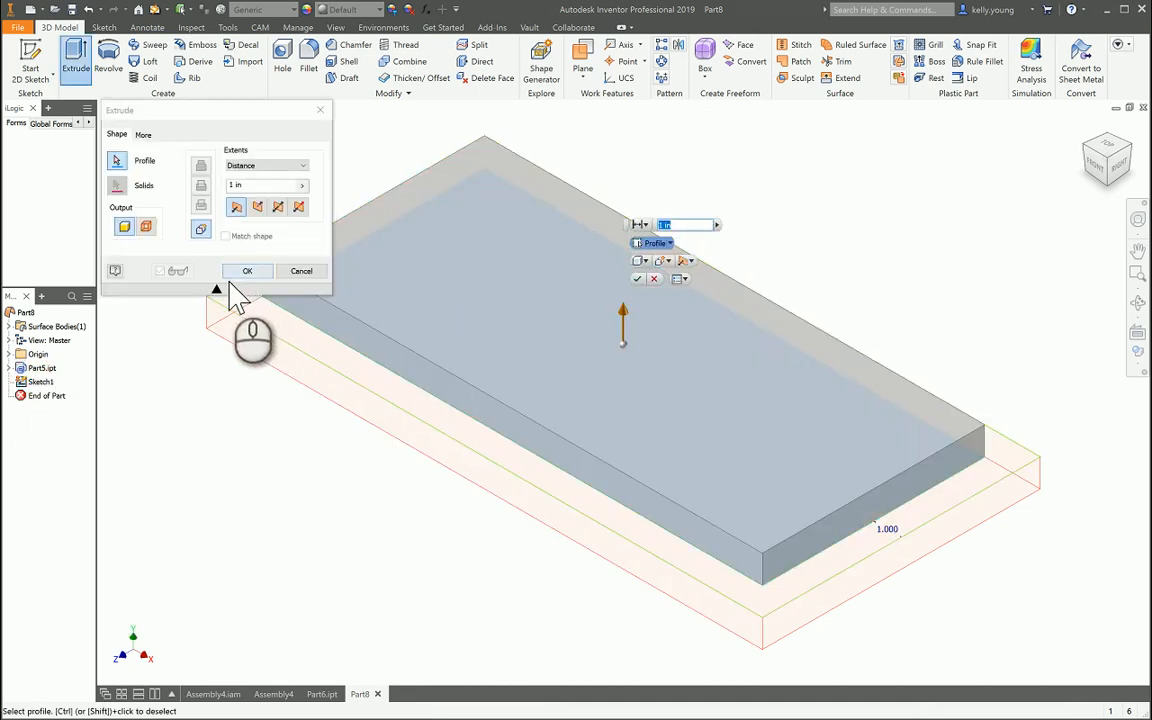
left_click(240, 271)
Step: Switch to Assembly4.iam and delete the Part6 component without saving its edits
left_click(213, 693)
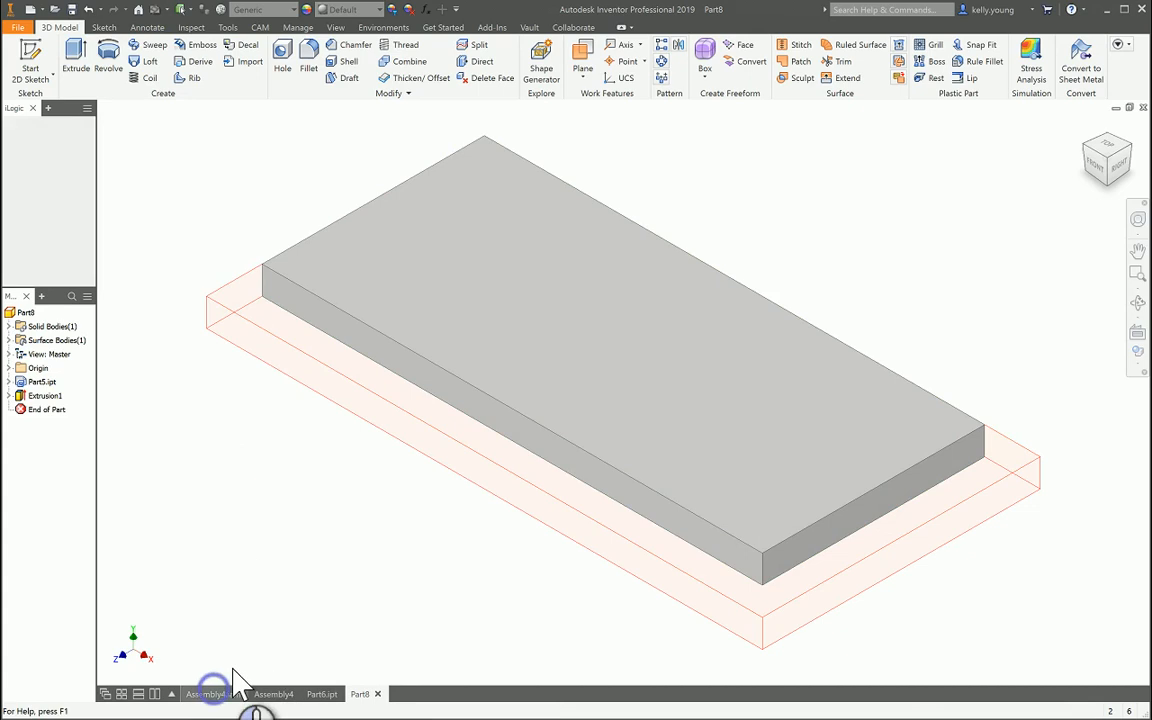
left_click(252, 517)
scroll(352, 437, "up", 3)
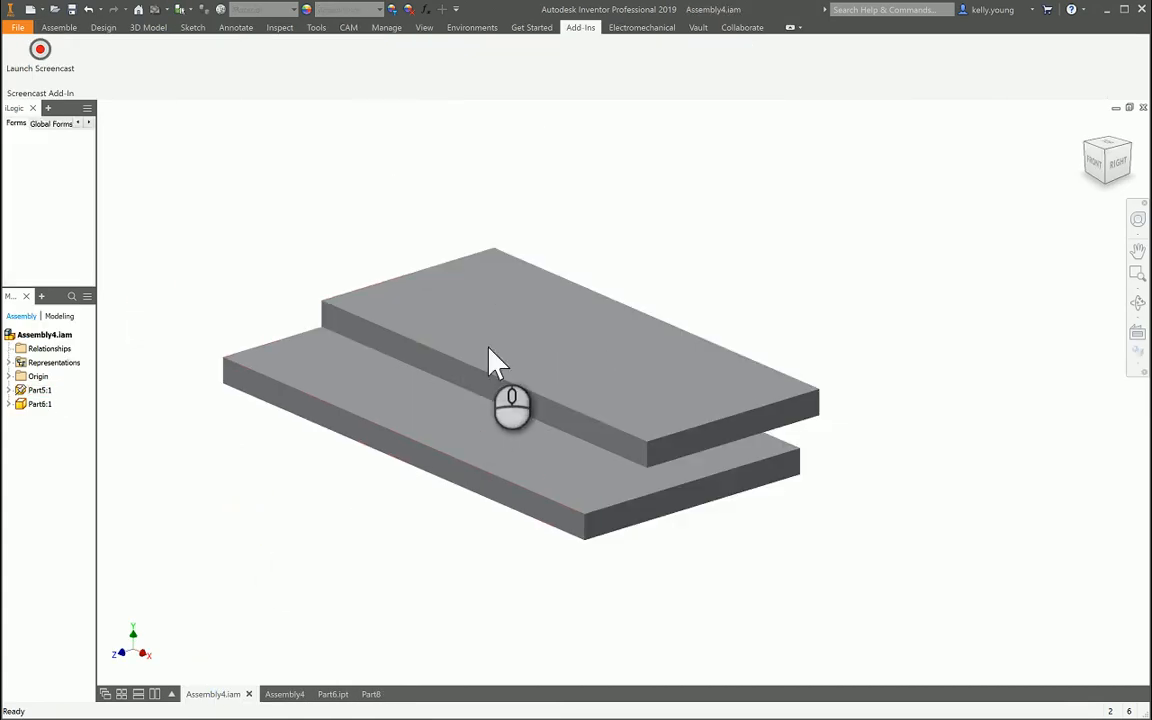
left_click(489, 350)
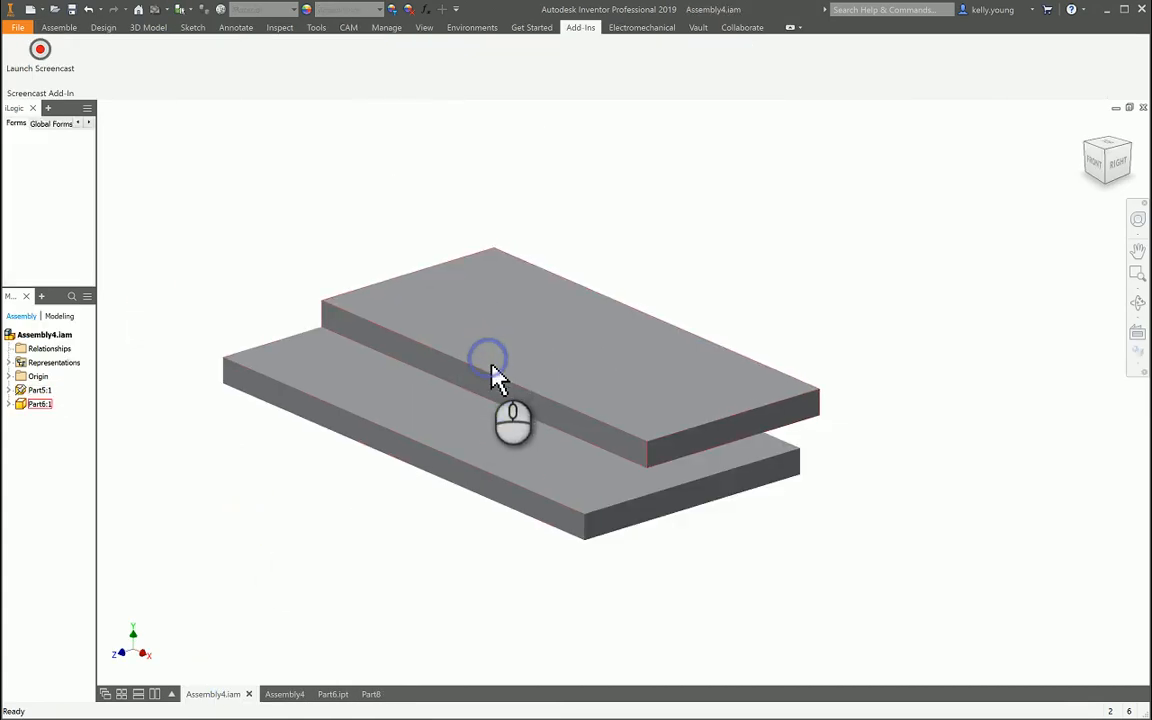
left_click(424, 334)
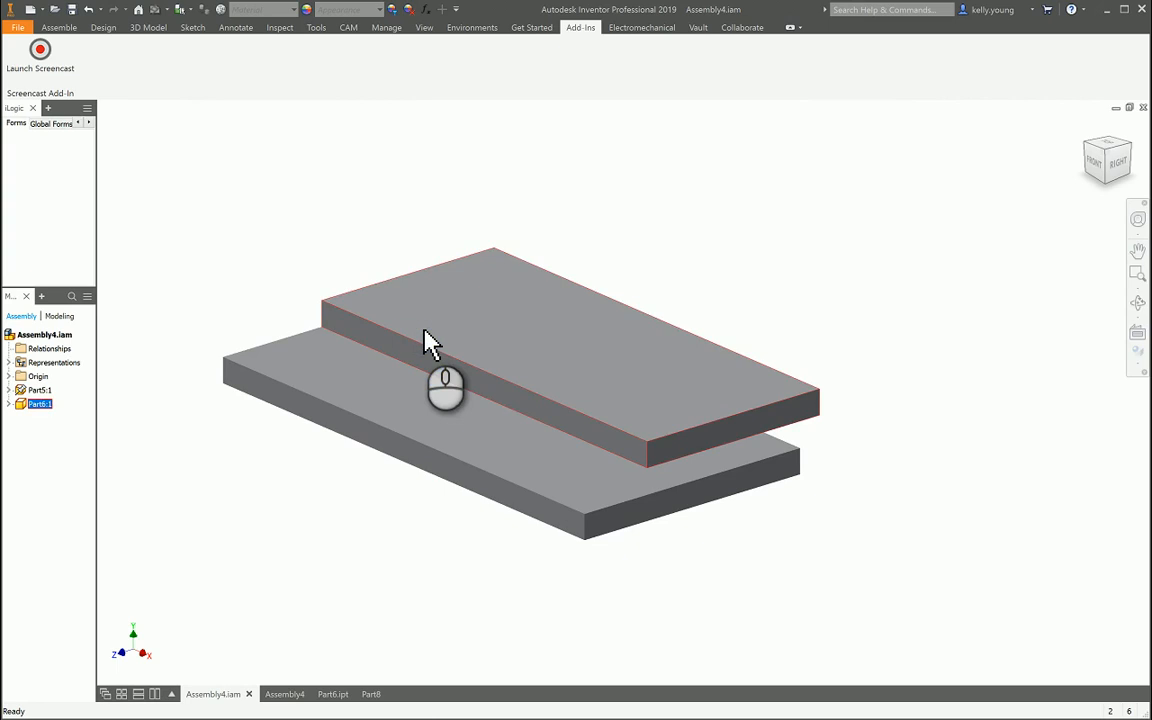
key("Delete")
left_click(566, 392)
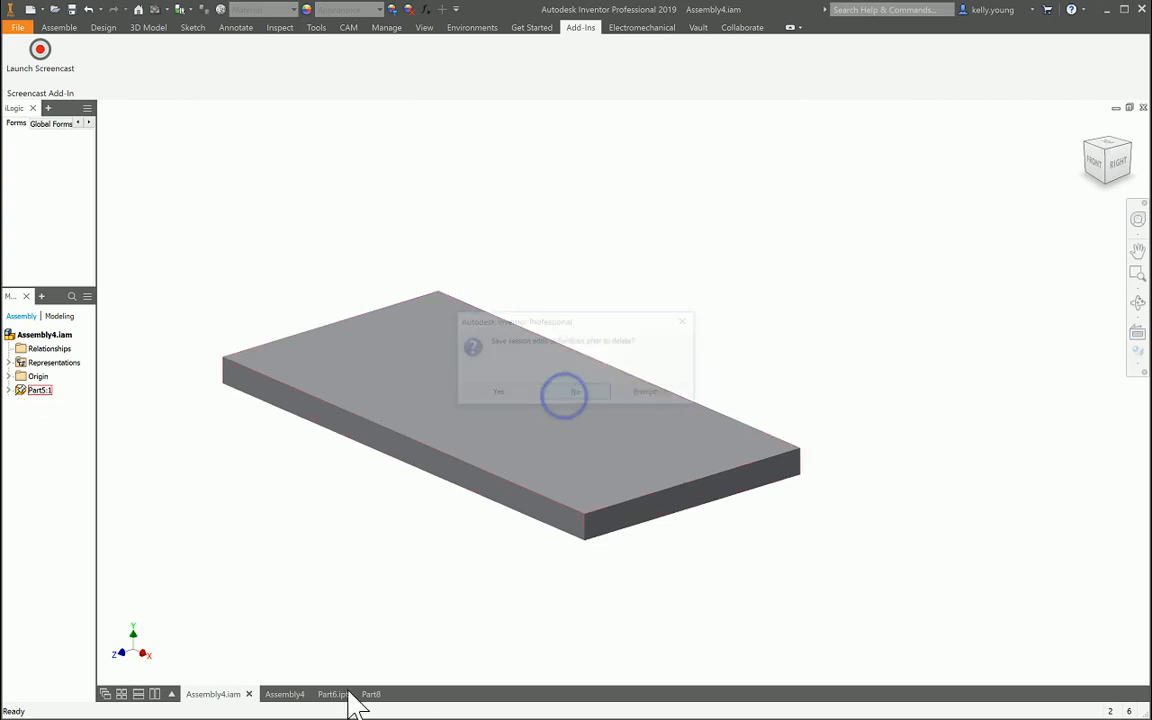
Step: Place one instance of Part8.ipt in the assembly above Part5
left_click(59, 27)
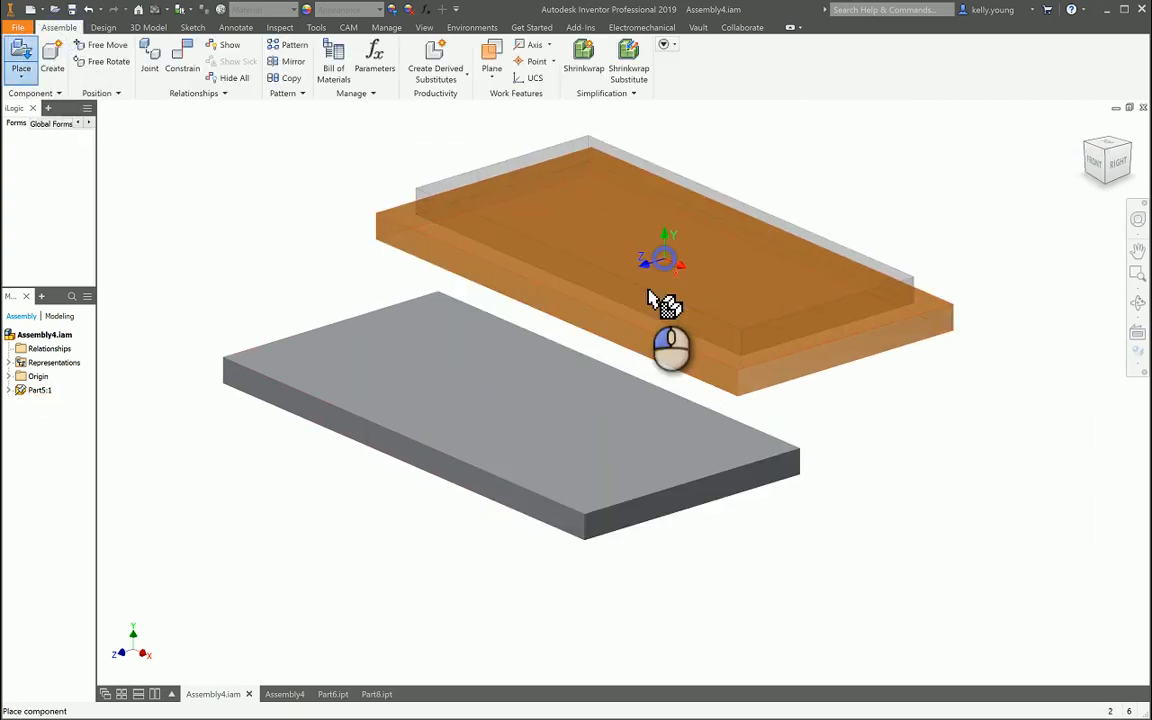
left_click(648, 291)
key("Escape")
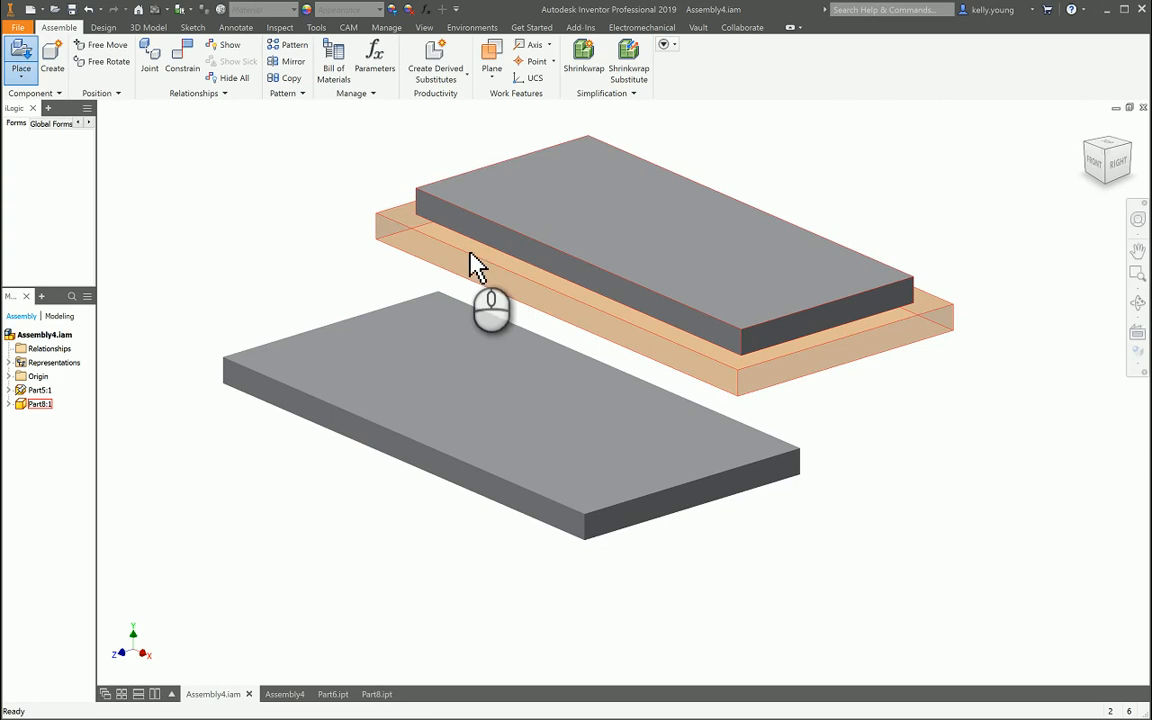
Step: Ground Part8 and Part5 at the assembly origin with Ground and Root
left_click(450, 68)
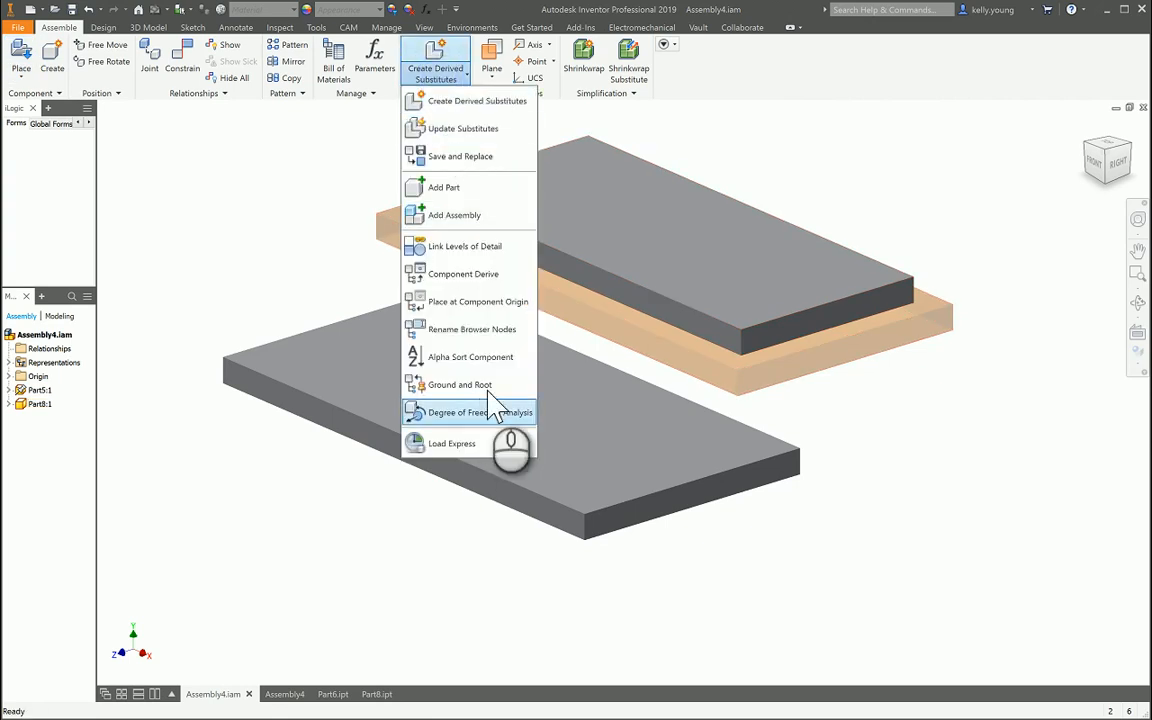
left_click(460, 384)
left_click(138, 202)
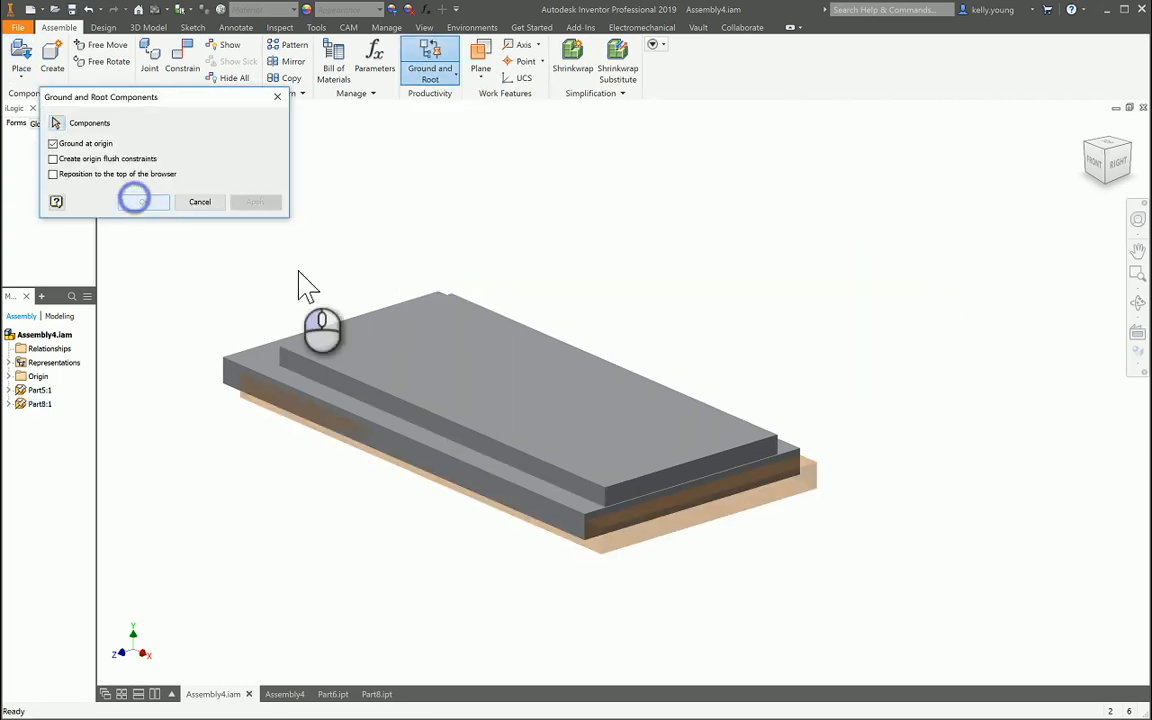
left_click(247, 382)
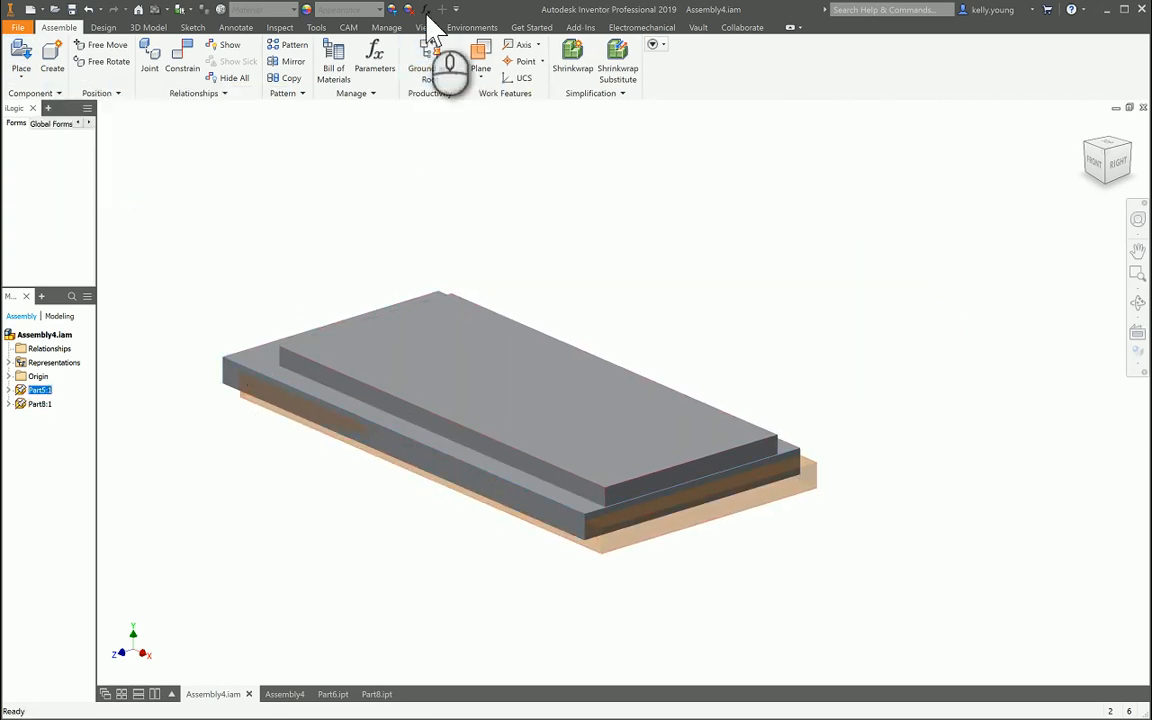
left_click(429, 58)
left_click(343, 513)
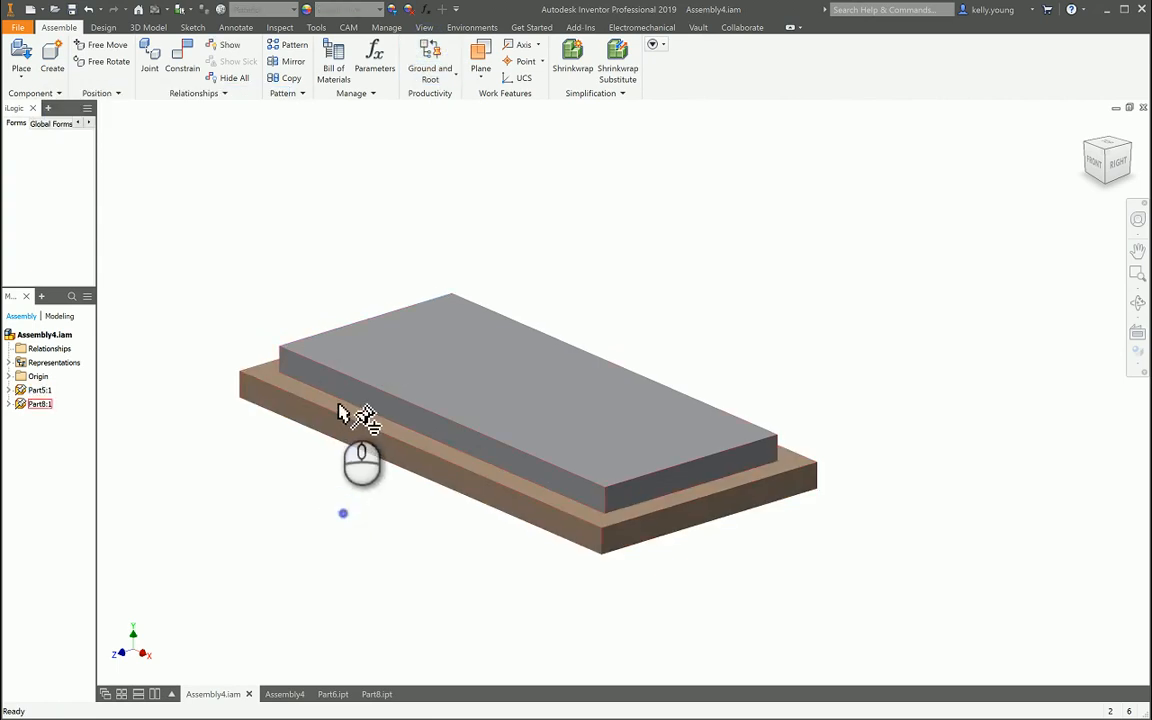
Step: In Part8.ipt, turn off the visibility of the surface body derived from Part5.ipt
left_click(376, 694)
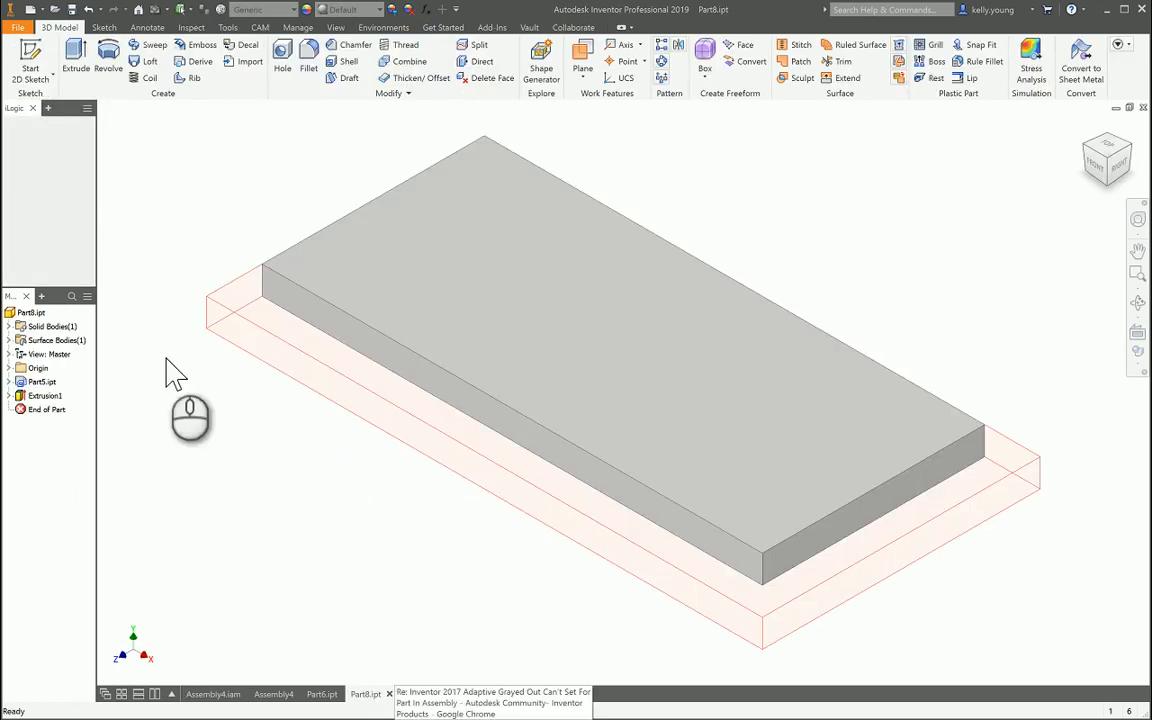
left_click(18, 382)
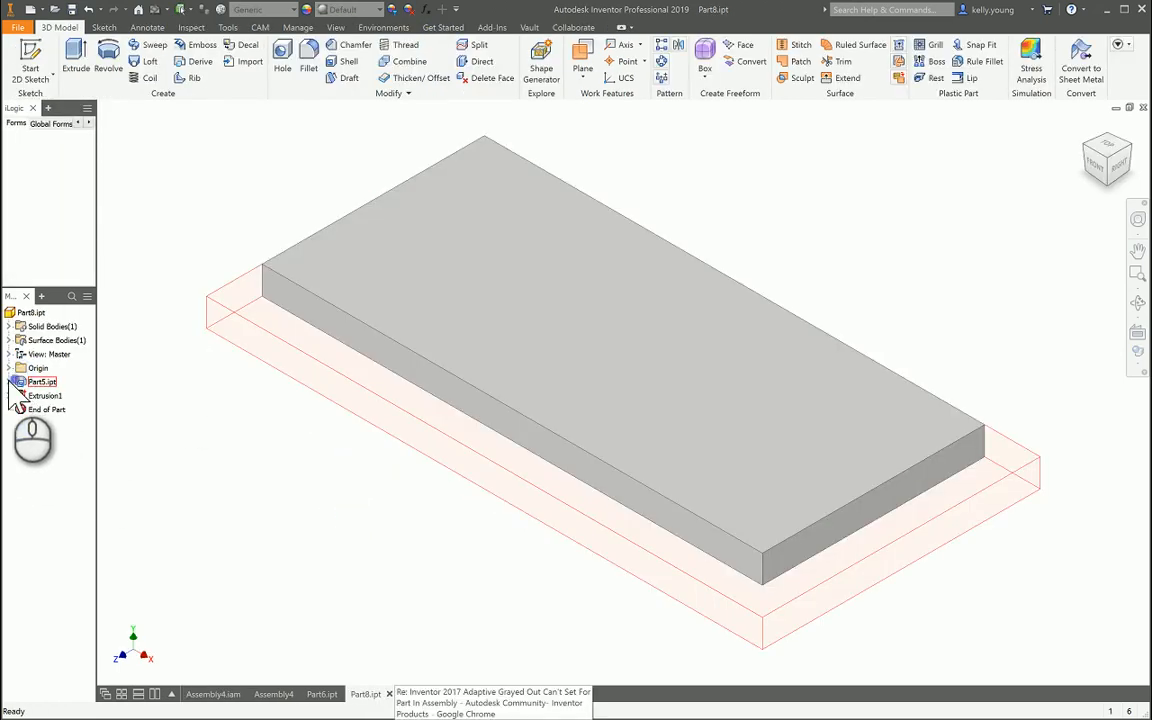
left_click(10, 382)
right_click(40, 396)
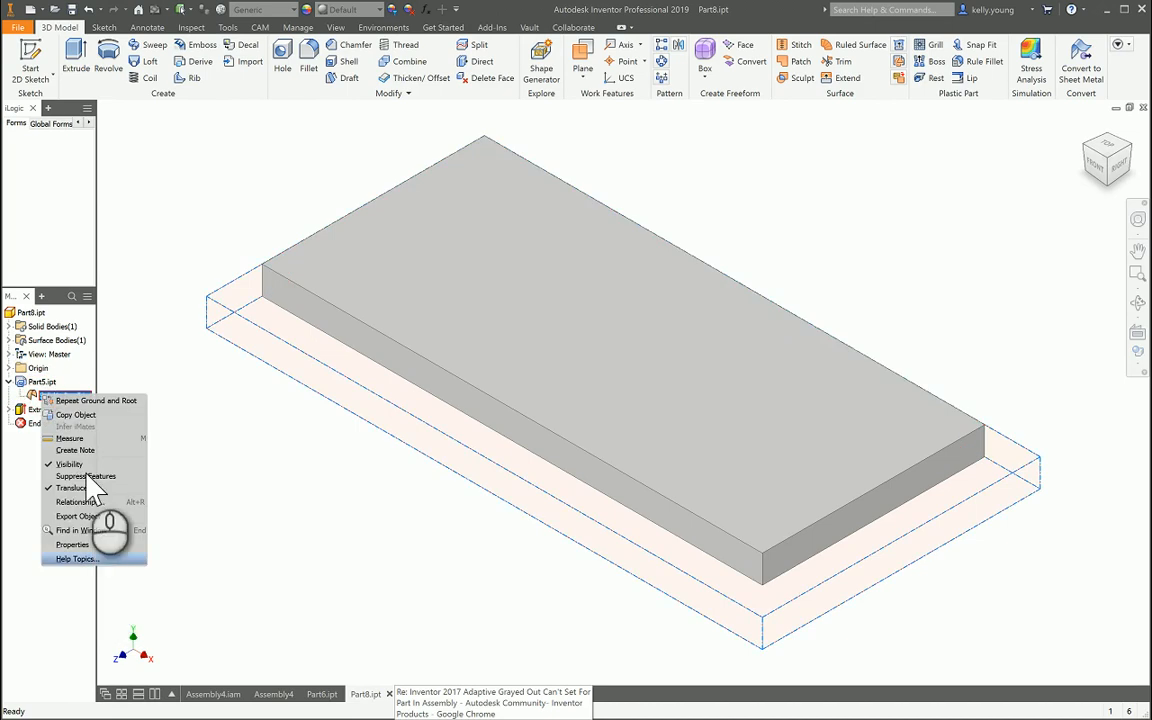
left_click(88, 465)
Step: Return to Assembly4.iam, edit Part5 in place and open Sketch1 of its extrusion
left_click(223, 691)
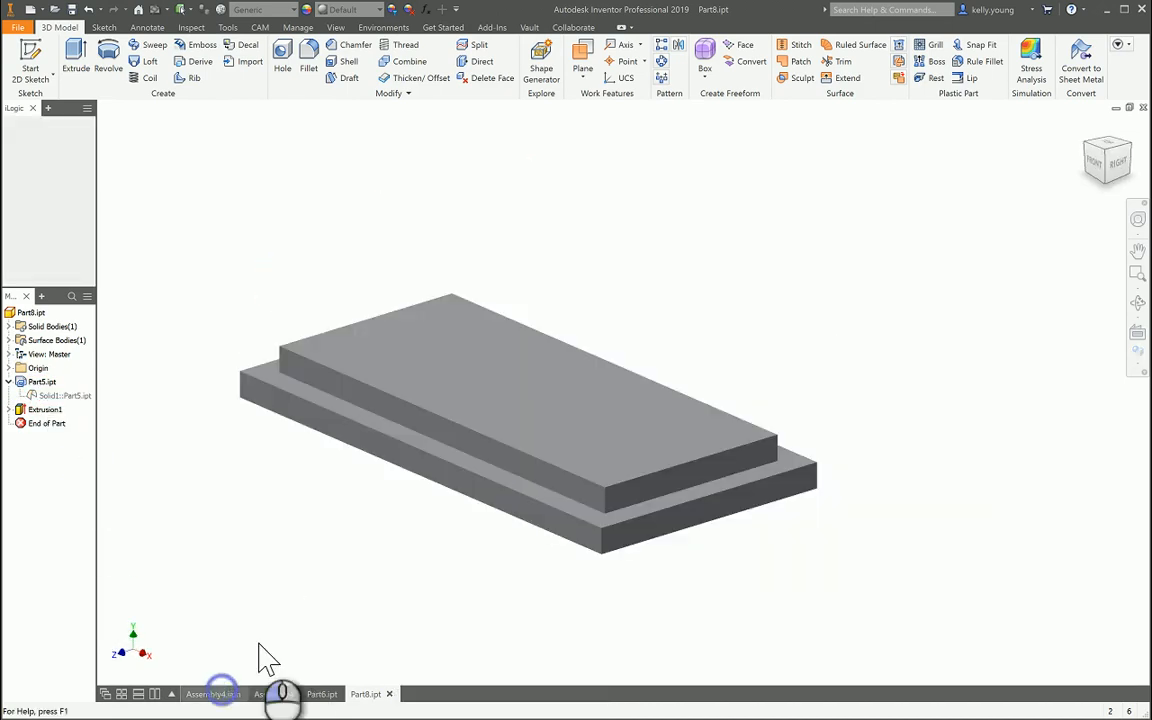
left_click(303, 441)
left_click(299, 414)
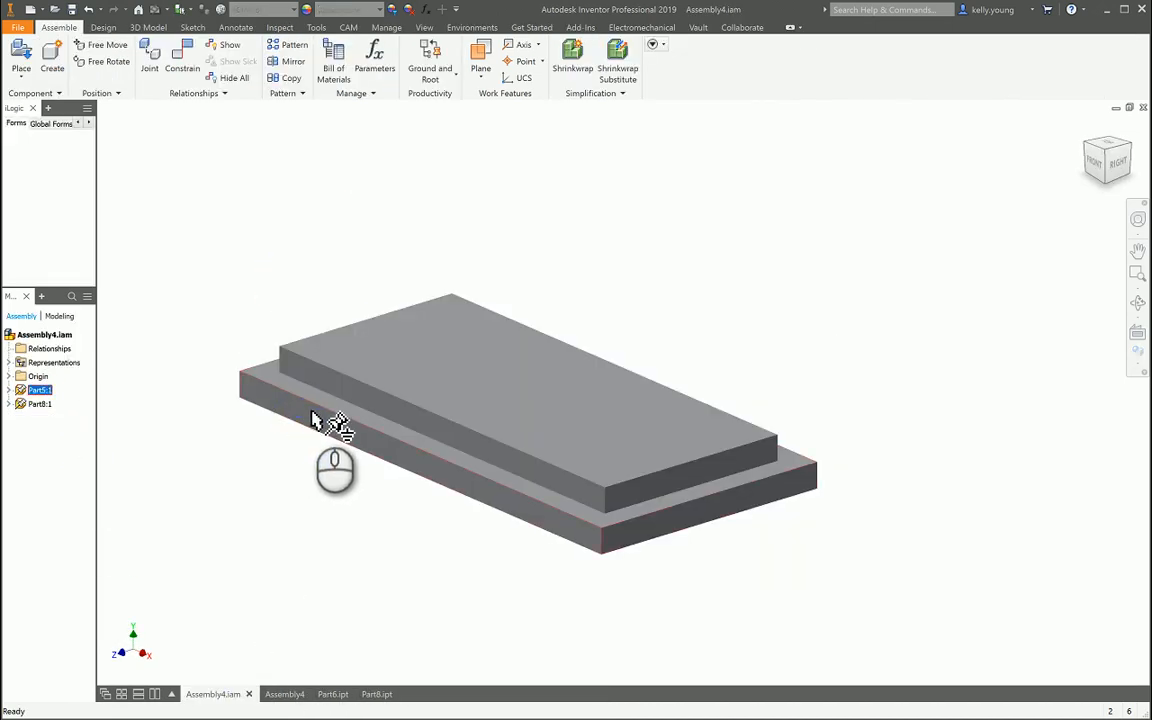
double_click(40, 389)
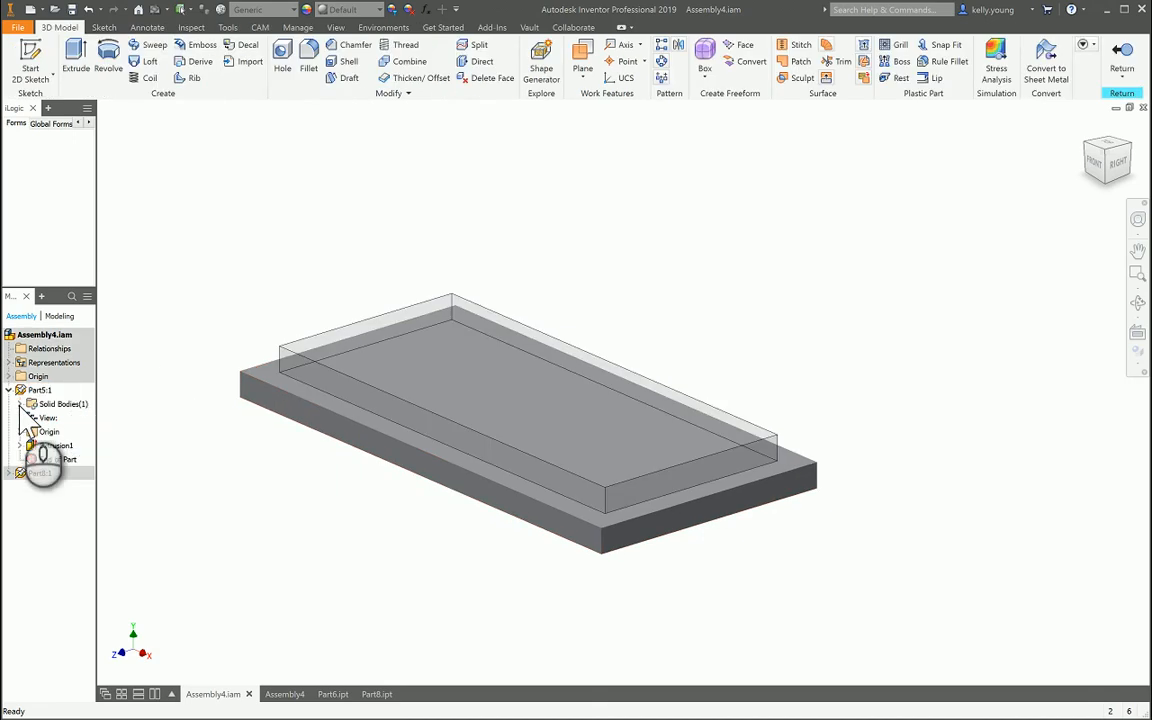
left_click(20, 445)
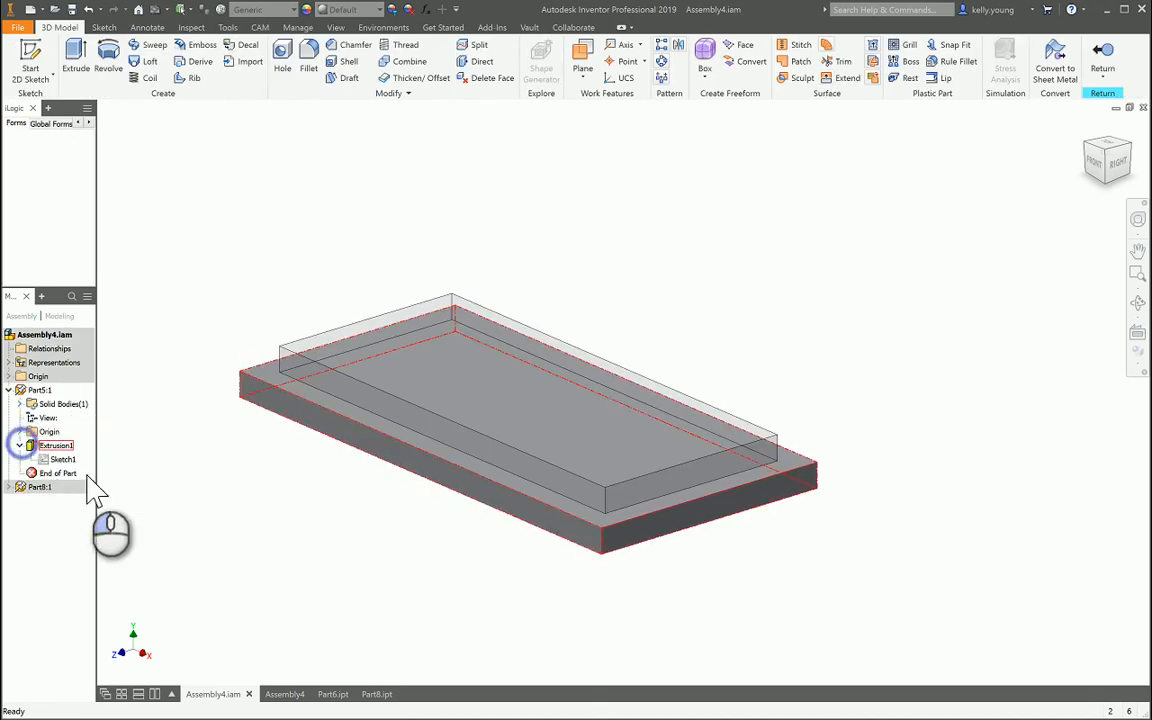
double_click(60, 459)
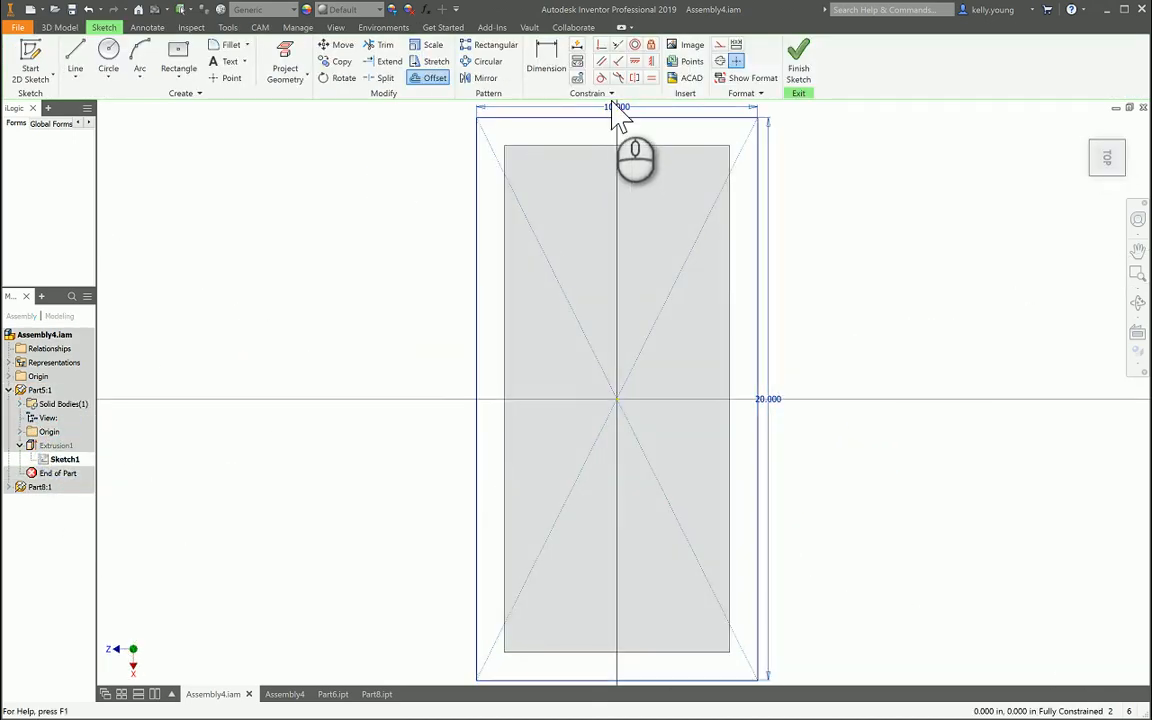
Step: Set the rectangle's 10 in width to 20 in, finish the sketch and return to the assembly
double_click(612, 107)
key("Return")
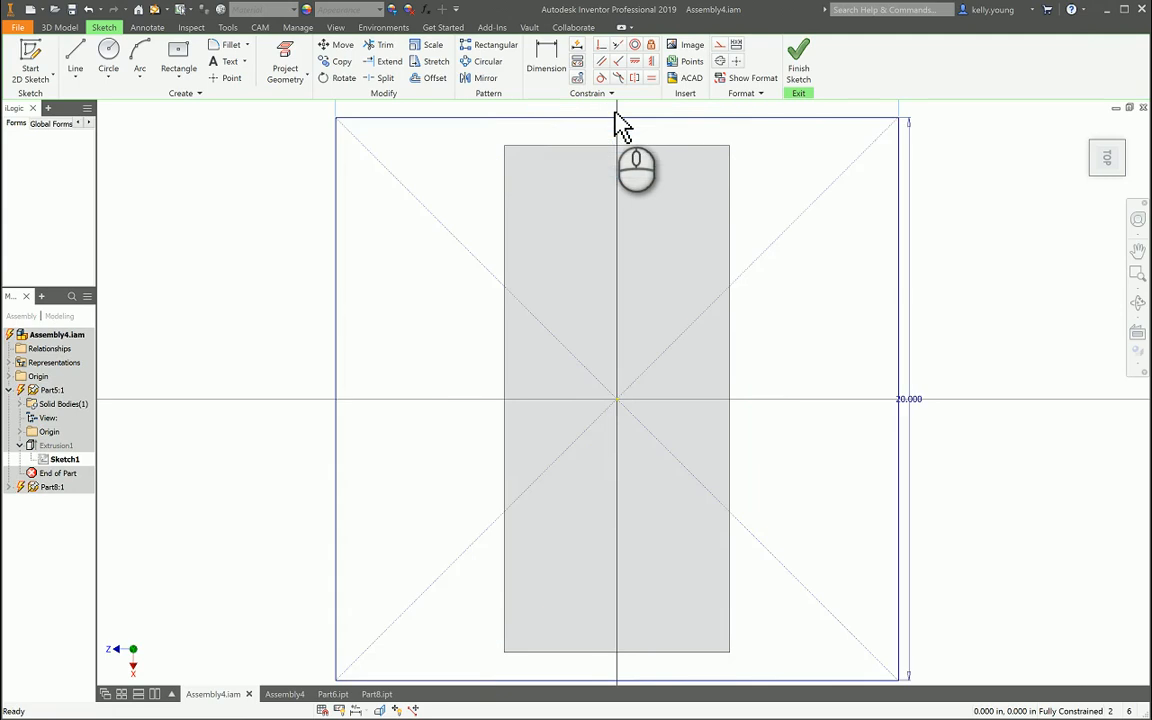
key("s")
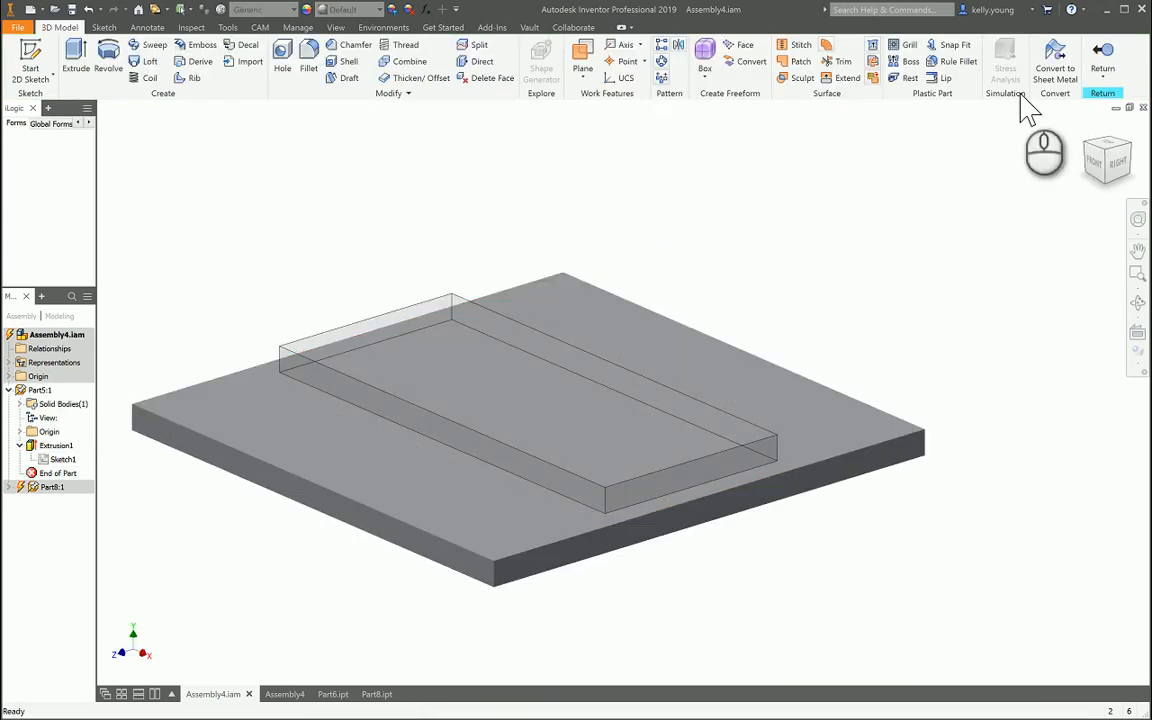
left_click(1104, 60)
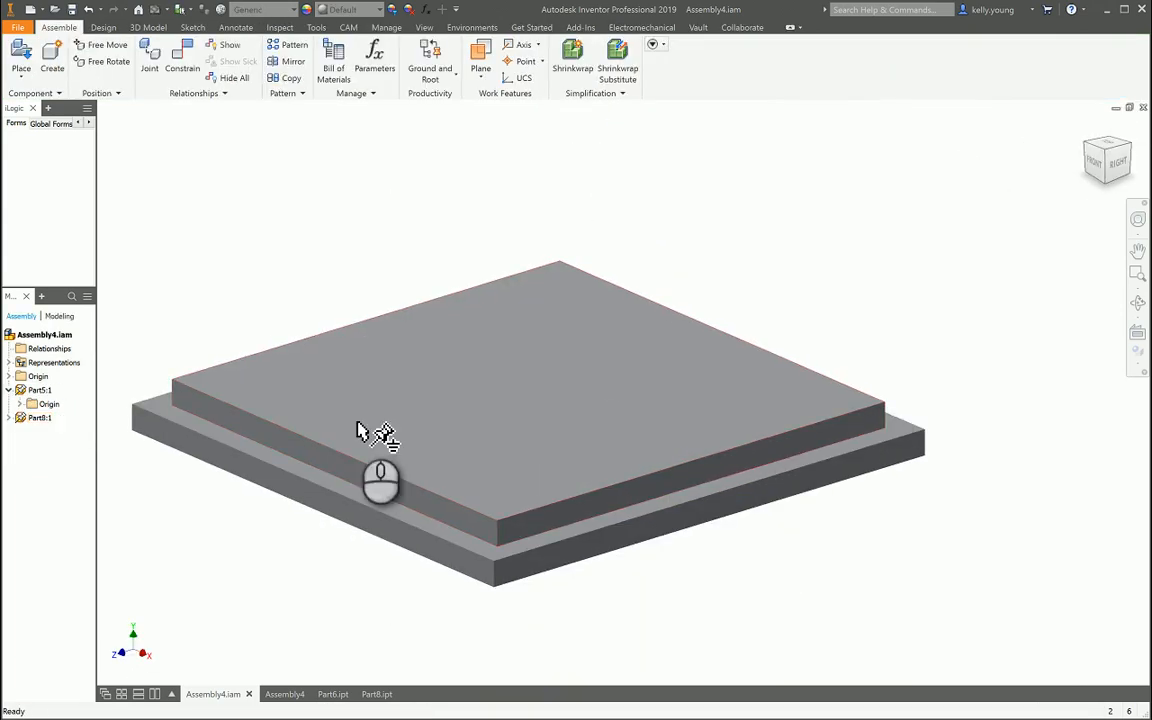
Step: Switch to Part8.ipt and examine how its solid follows the changed Part5 size
left_click(376, 694)
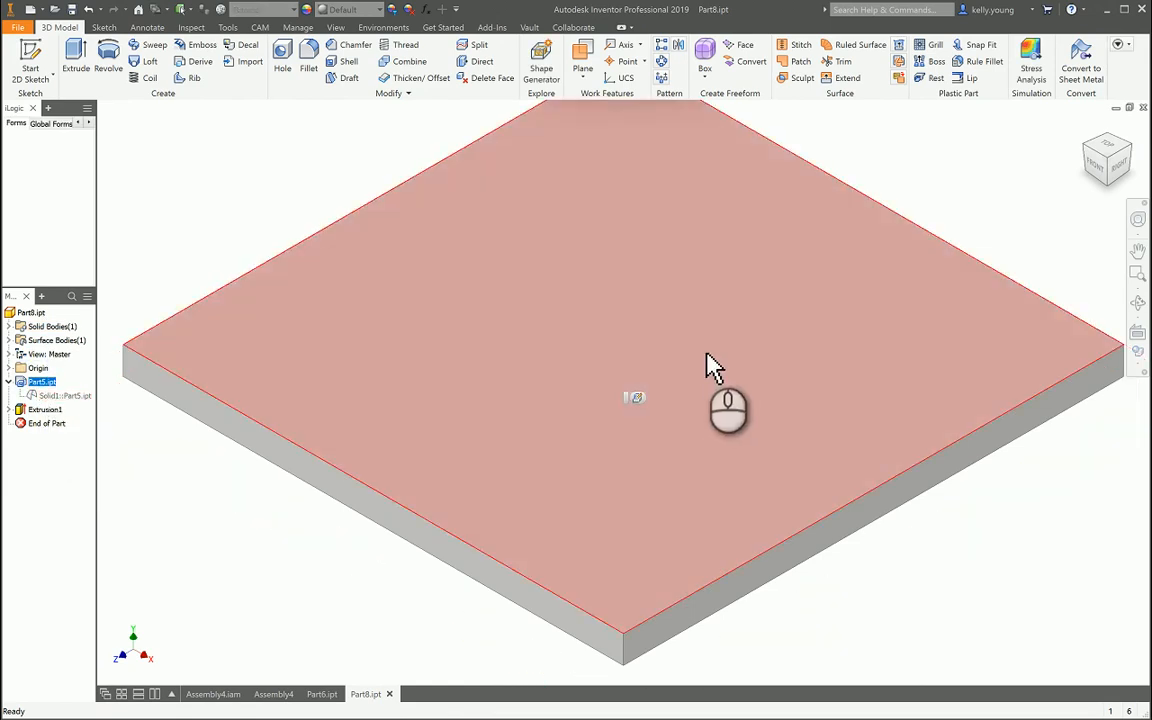
scroll(714, 366, "down", 3)
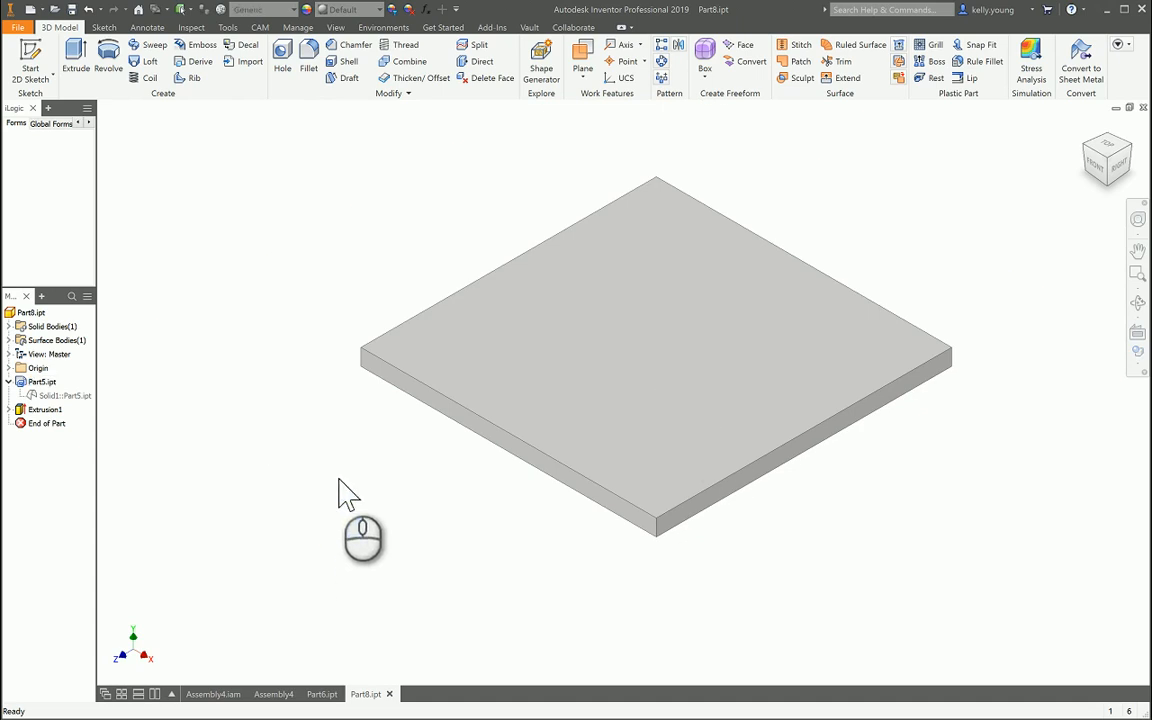